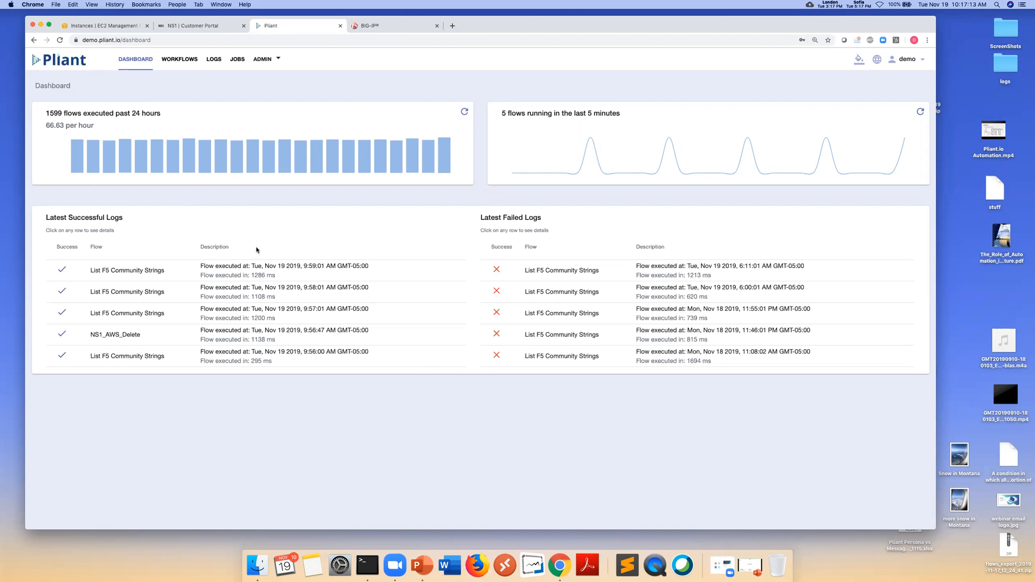
click(252, 276)
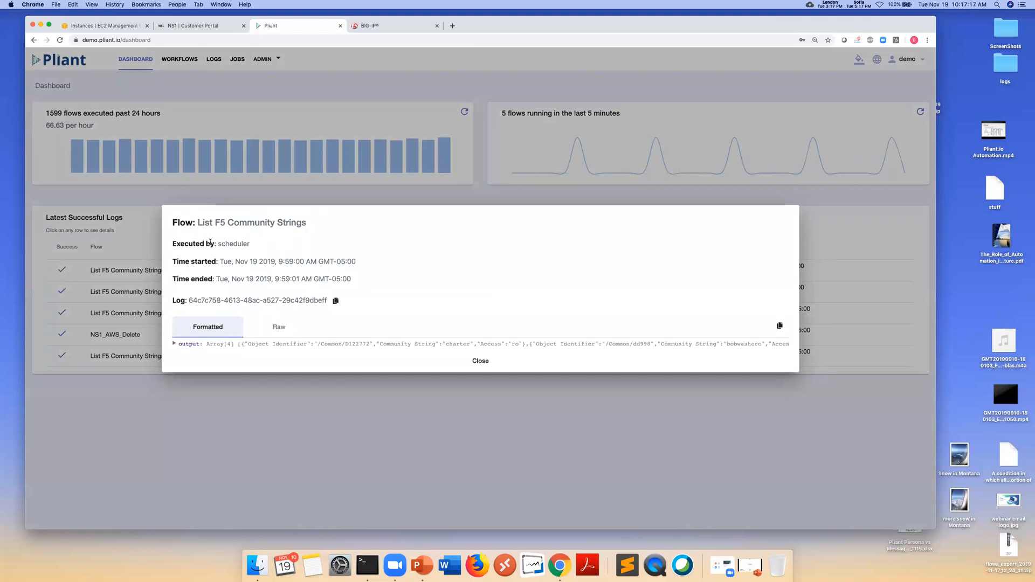
drag(214, 245, 359, 265)
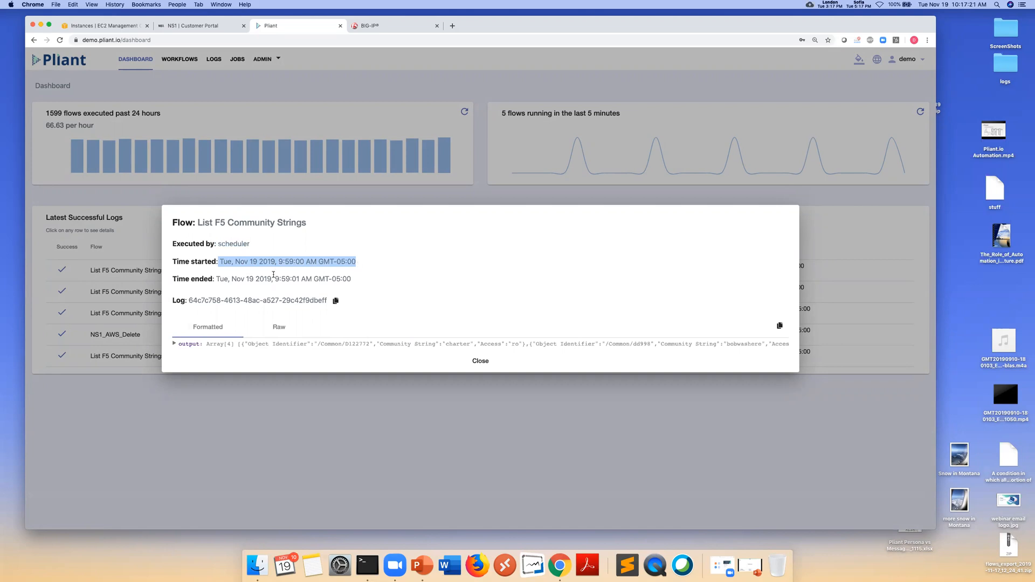
drag(213, 279, 361, 282)
drag(189, 301, 325, 301)
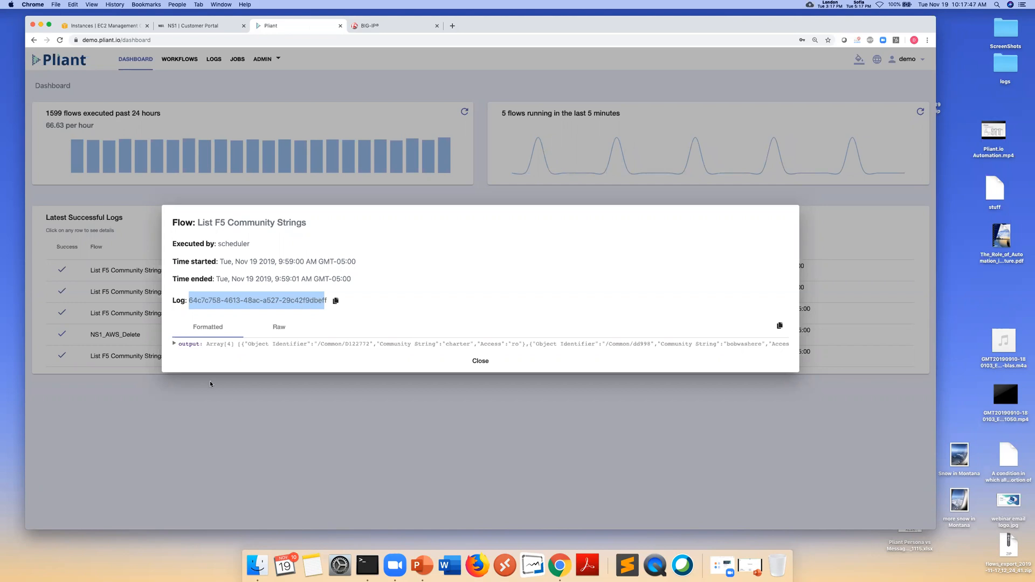
click(175, 345)
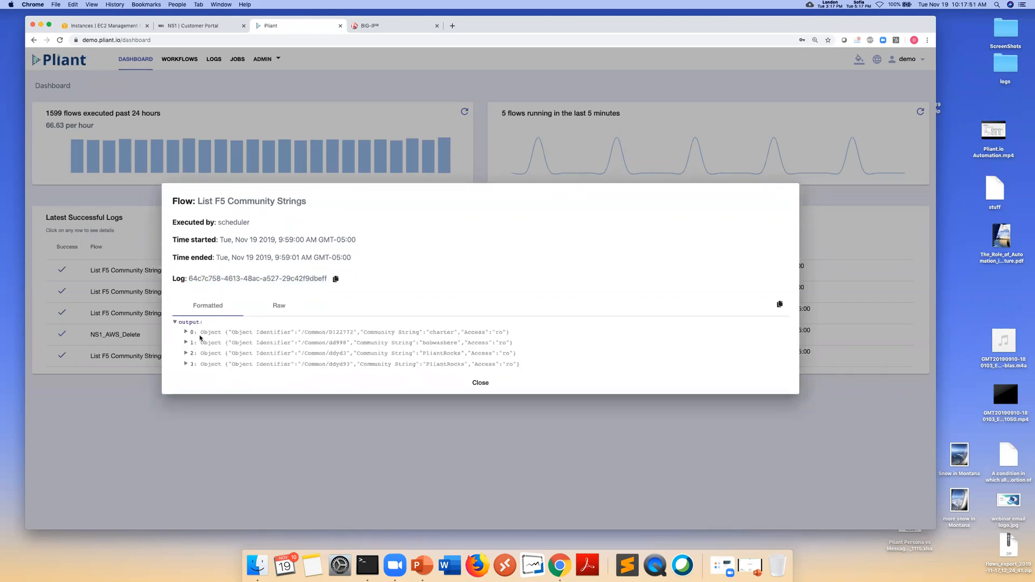
click(186, 333)
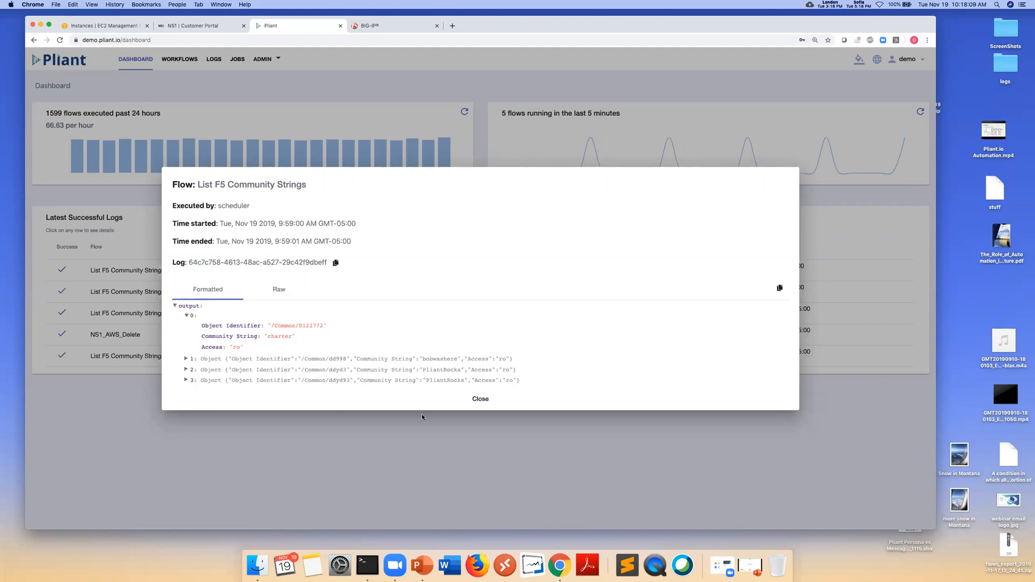
click(480, 400)
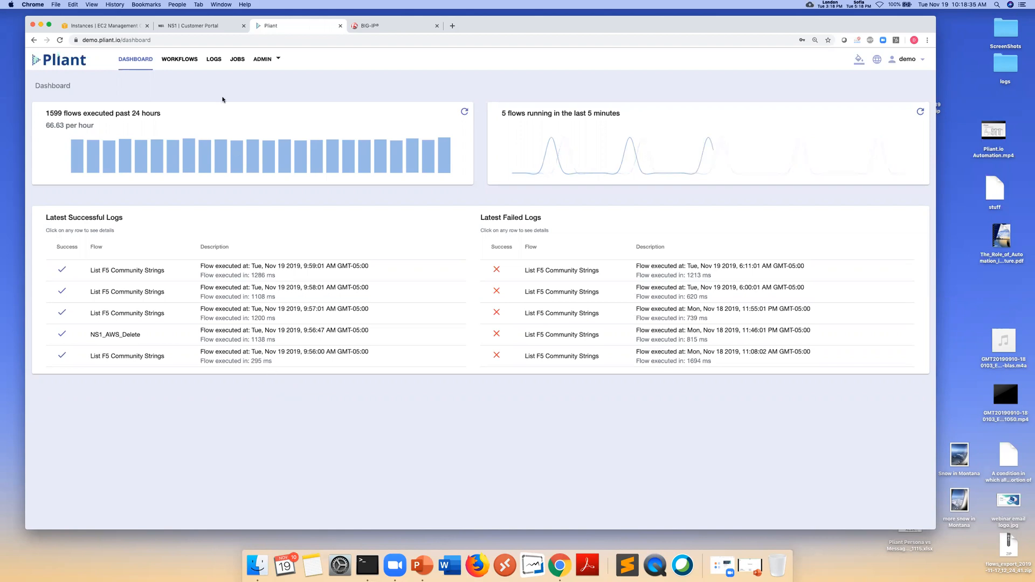
Open the flow logs, then the Jobs page of four scheduled jobs, then the ADMIN menu
click(214, 60)
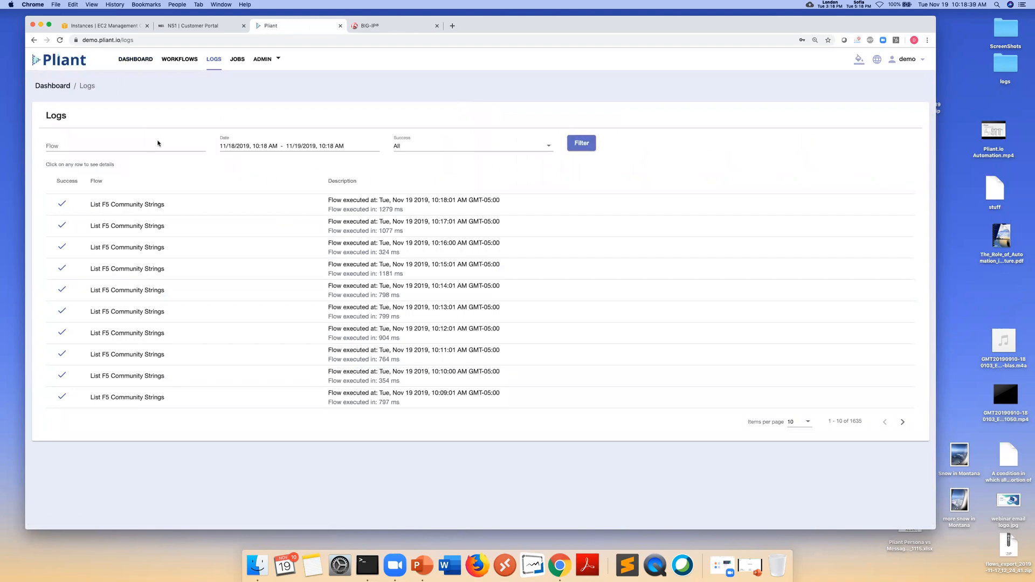
click(238, 59)
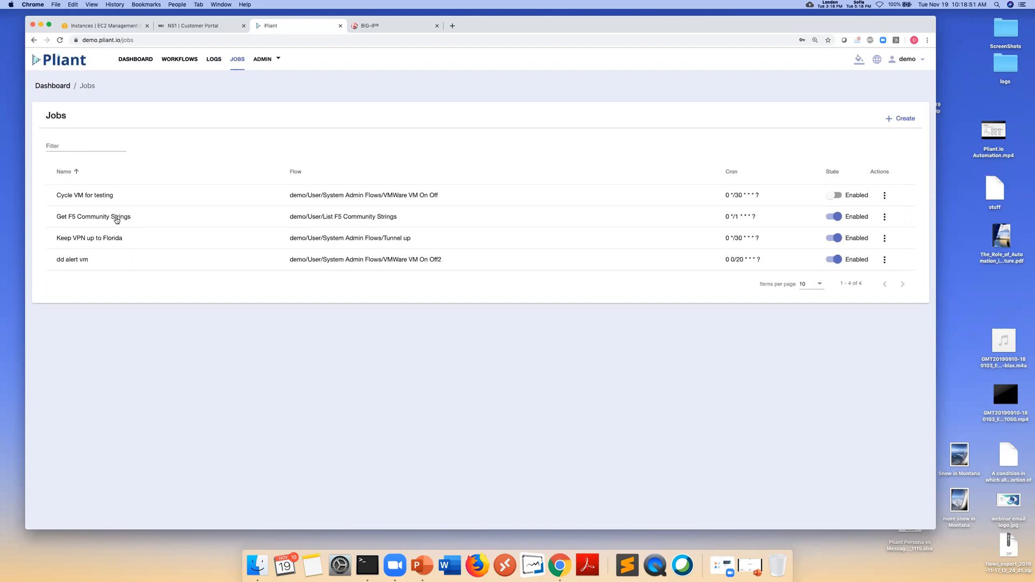
click(264, 61)
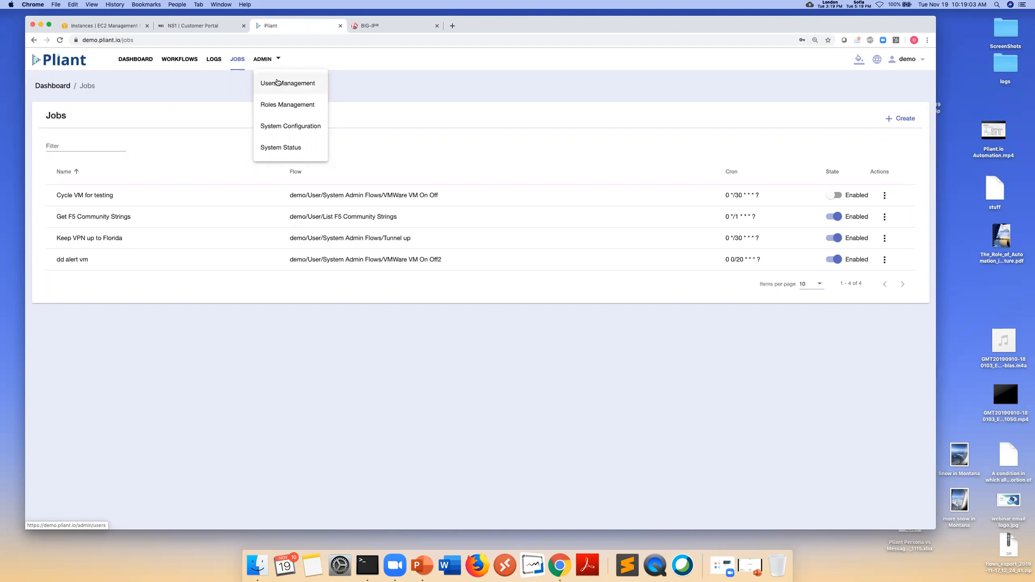
Show the demo role's 49 permissions from Roles Management
click(289, 109)
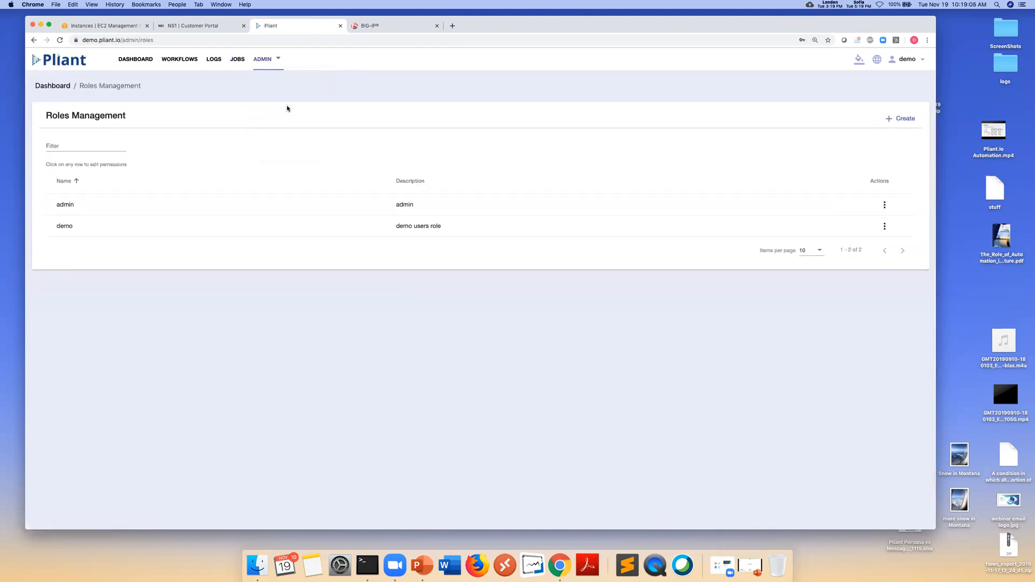
click(885, 229)
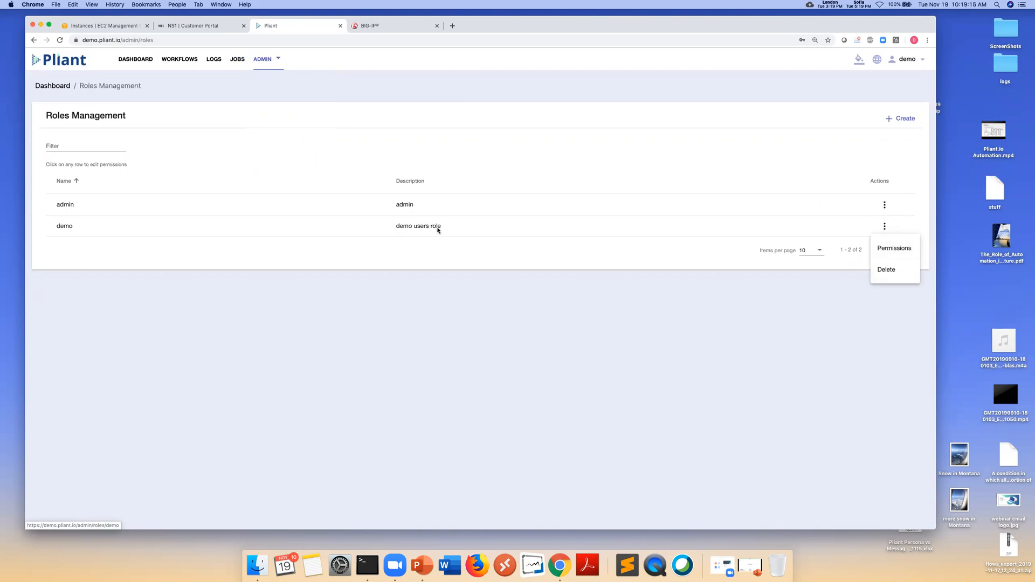
click(881, 251)
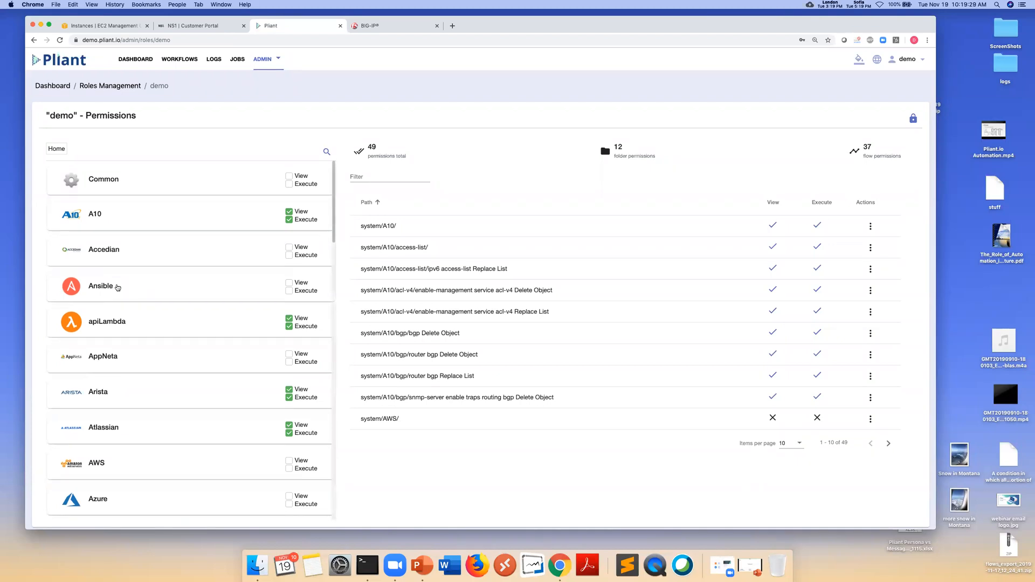
Open the demo role's AWS permissions
scroll(118, 288, down, 3)
scroll(118, 288, down, 3)
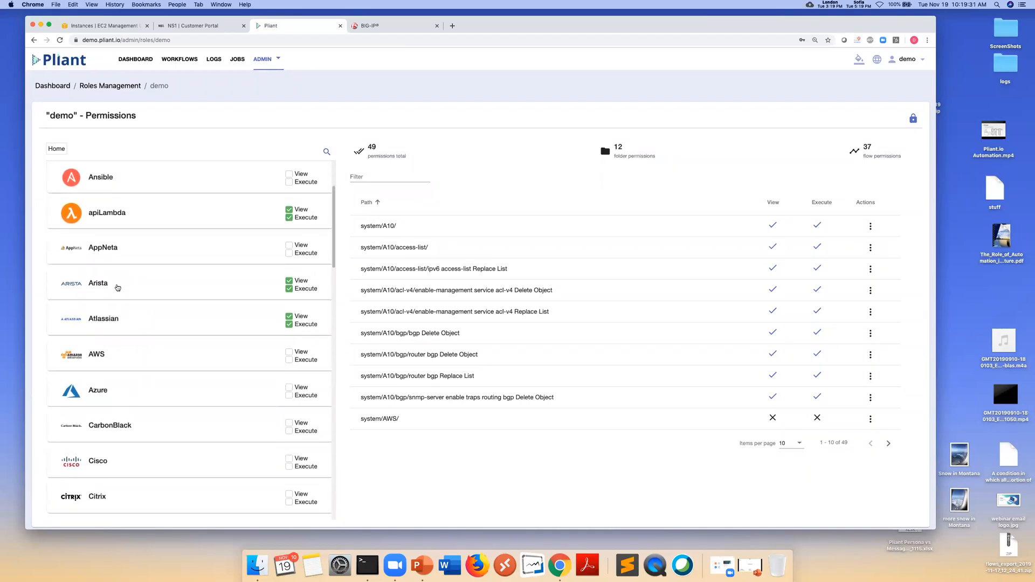
scroll(117, 288, down, 4)
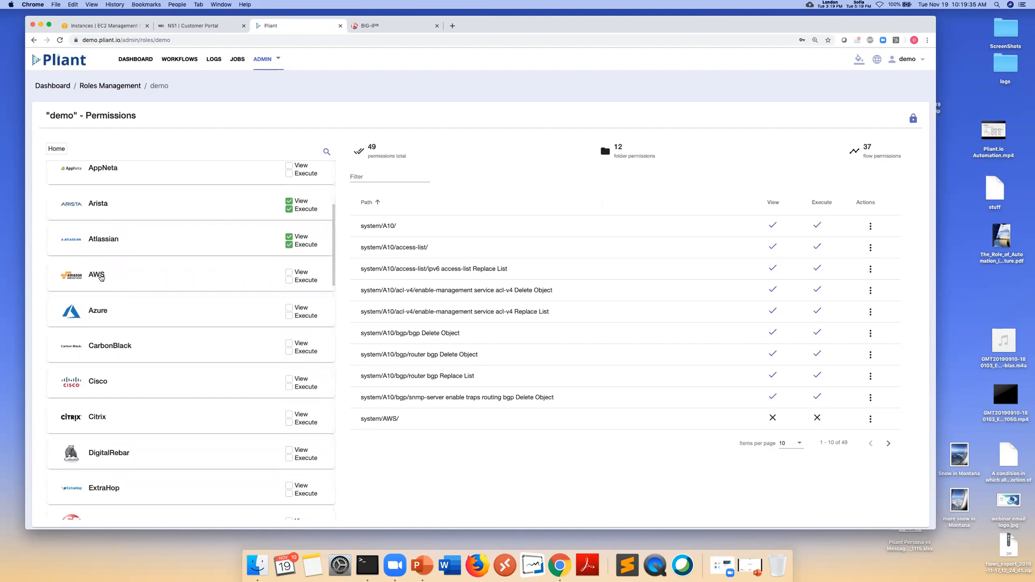
click(111, 280)
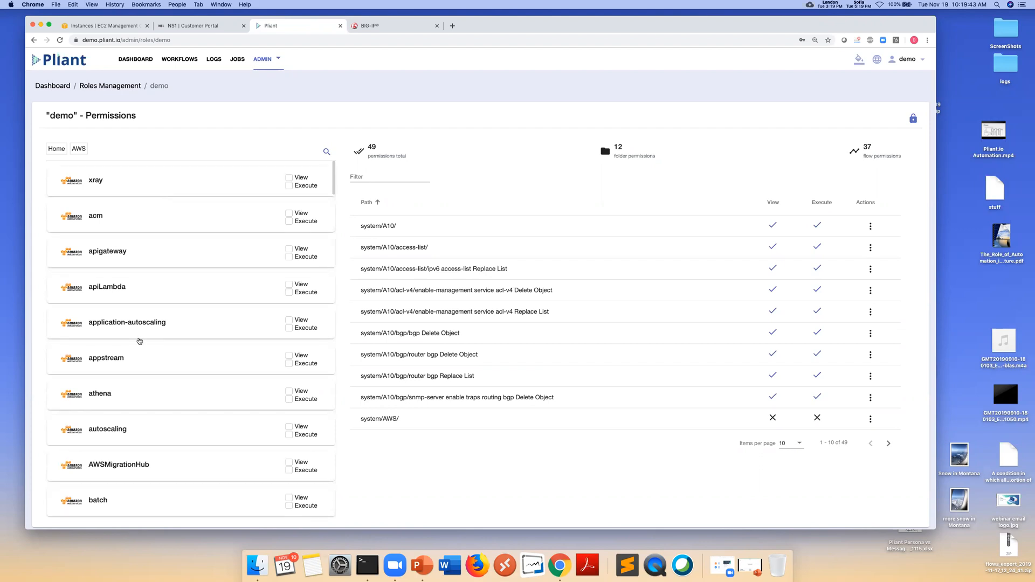
Review the ec2 action permissions, then go back up to the AWS services list
scroll(139, 341, down, 10)
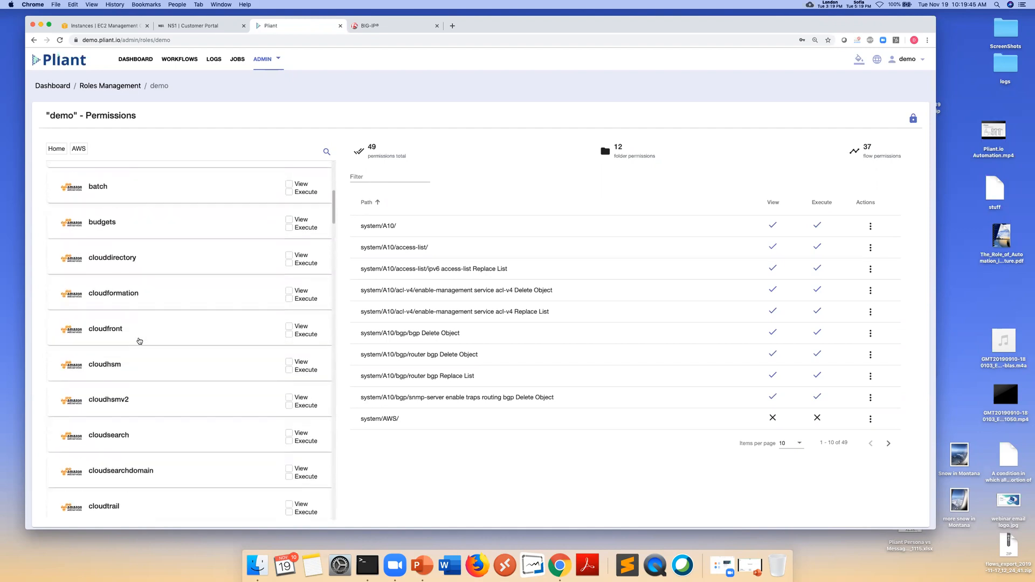
scroll(139, 341, down, 10)
scroll(139, 341, down, 5)
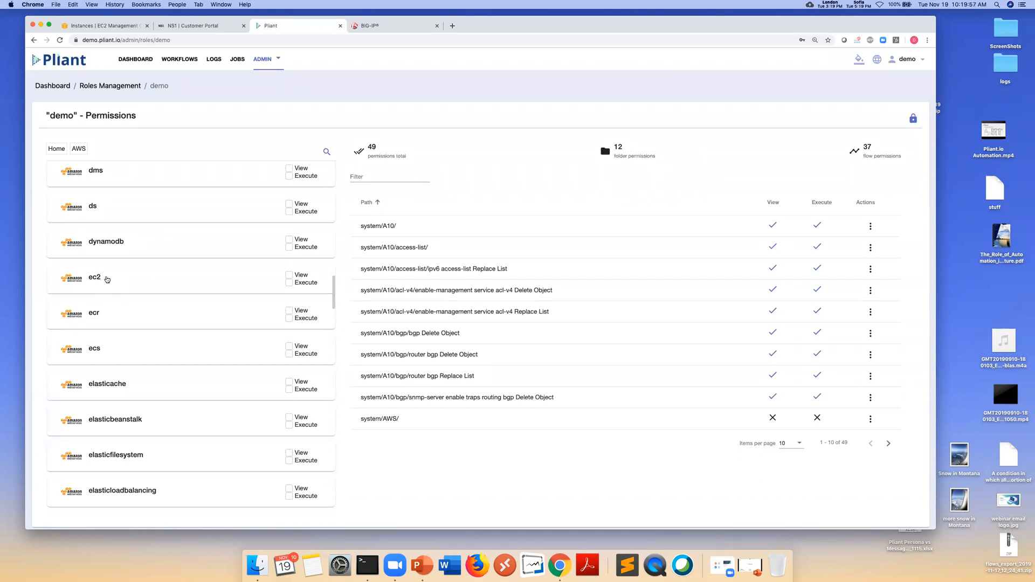
click(107, 278)
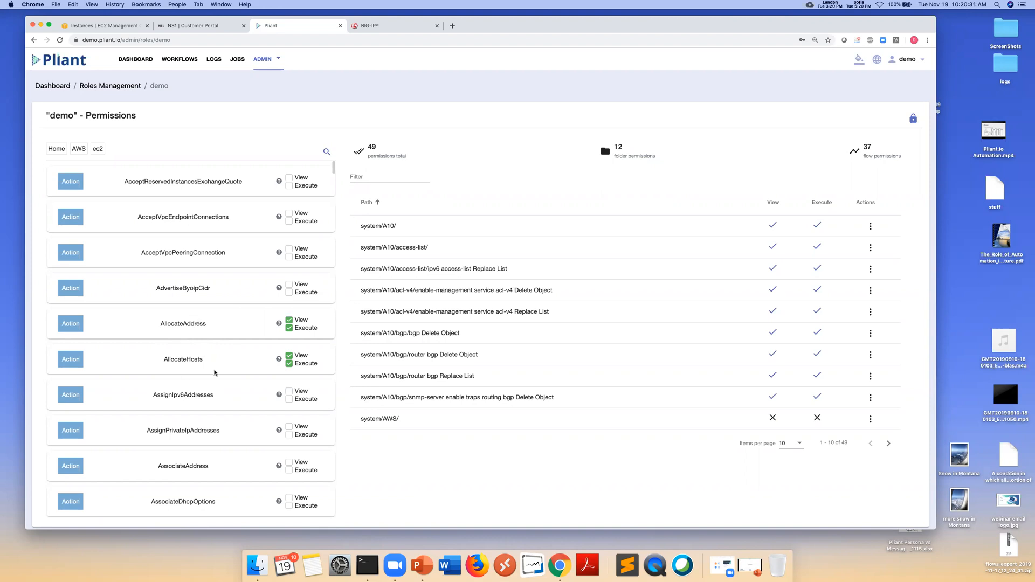
scroll(216, 369, down, 3)
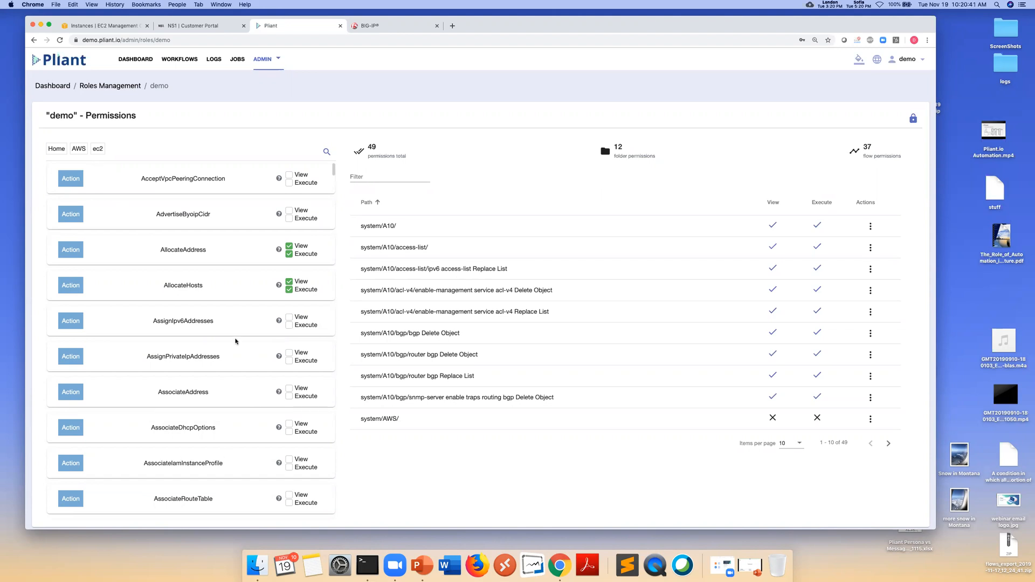
click(80, 151)
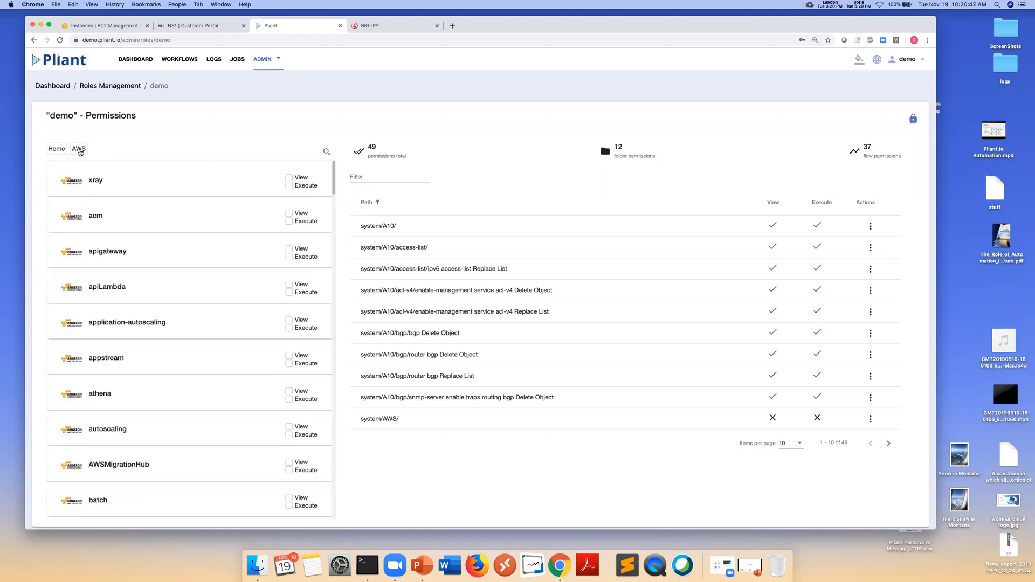
Go back to Home and browse integrations like DigitalRebar, f5, GCP, Infoblox and Kubernetes
click(57, 150)
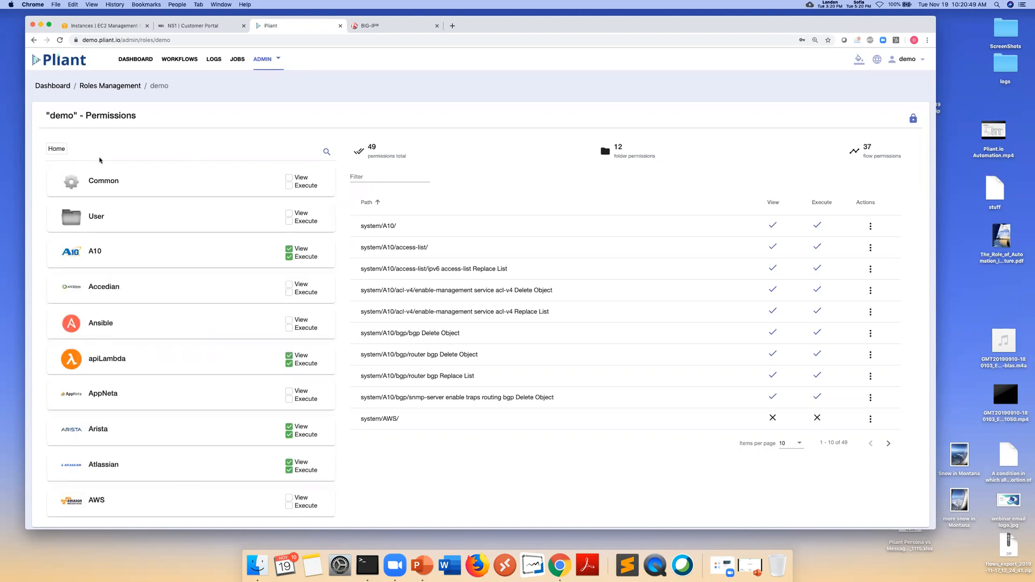
scroll(131, 351, down, 3)
scroll(134, 369, down, 2)
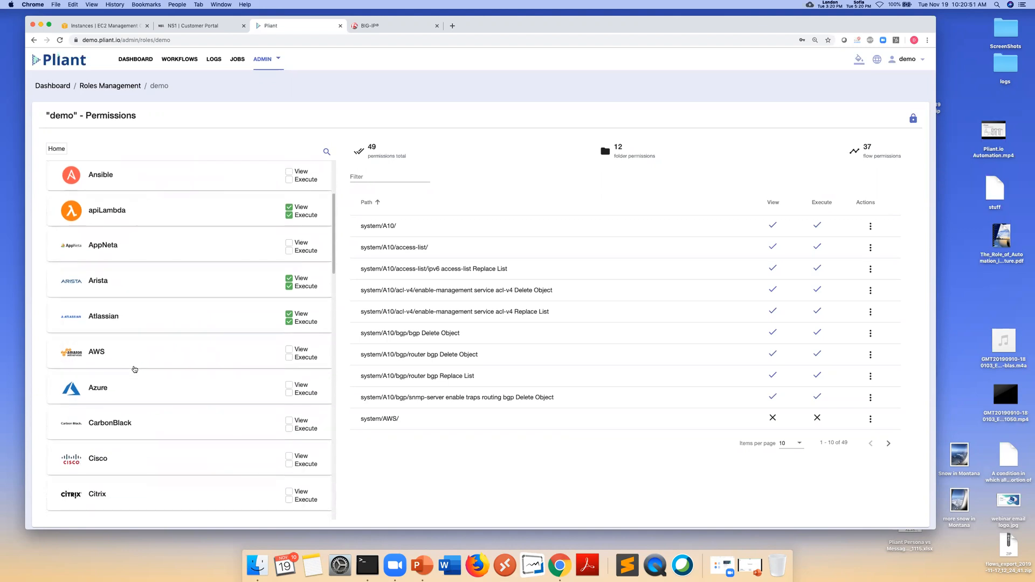
scroll(136, 388, down, 3)
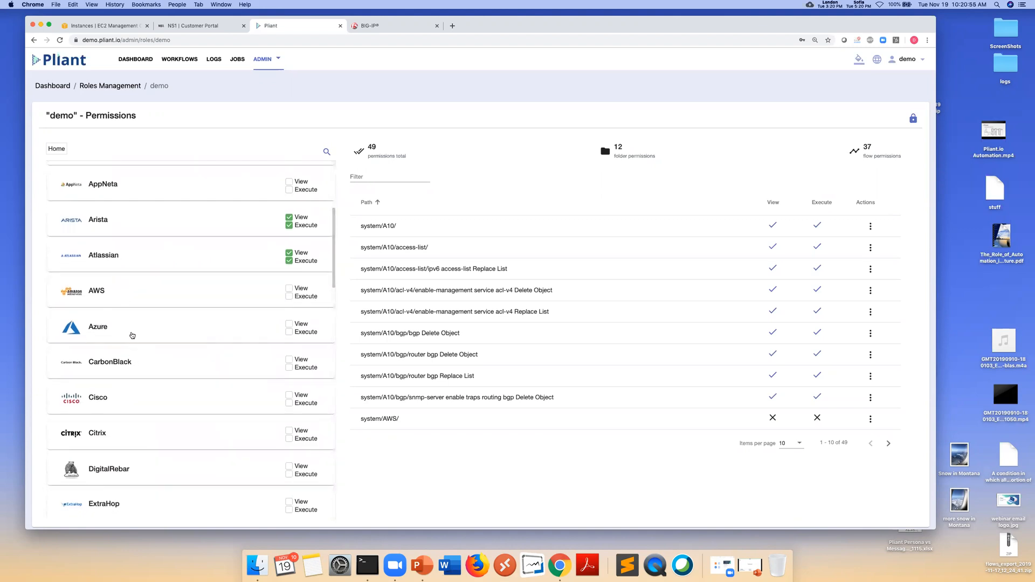
scroll(139, 350, down, 3)
scroll(137, 424, down, 1)
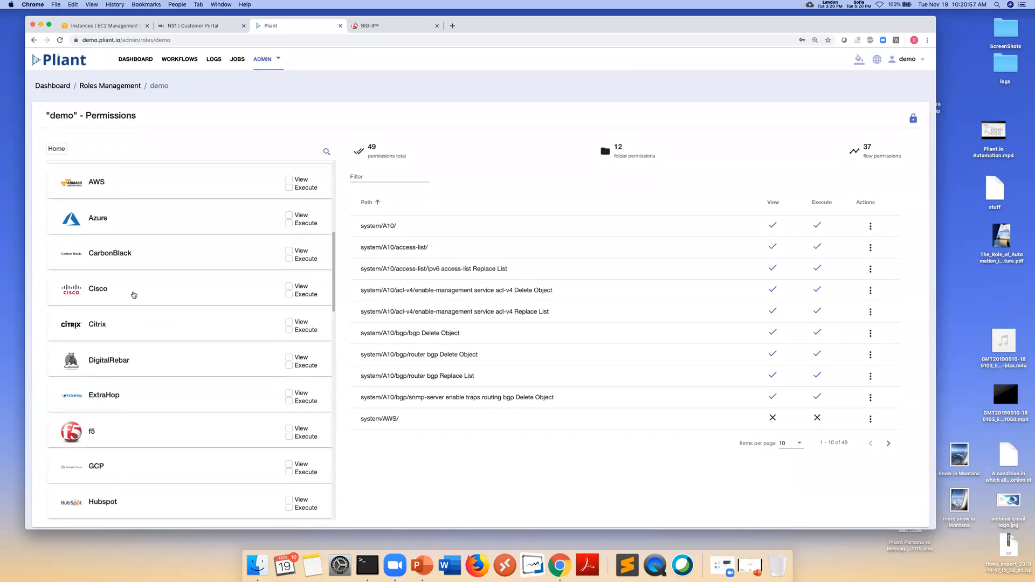
scroll(145, 427, down, 5)
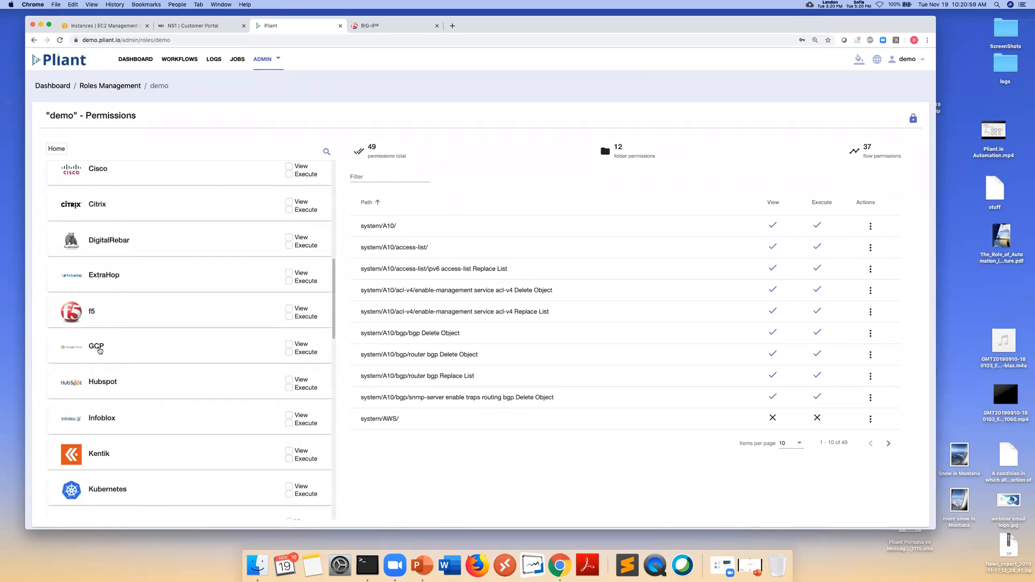
scroll(153, 402, down, 2)
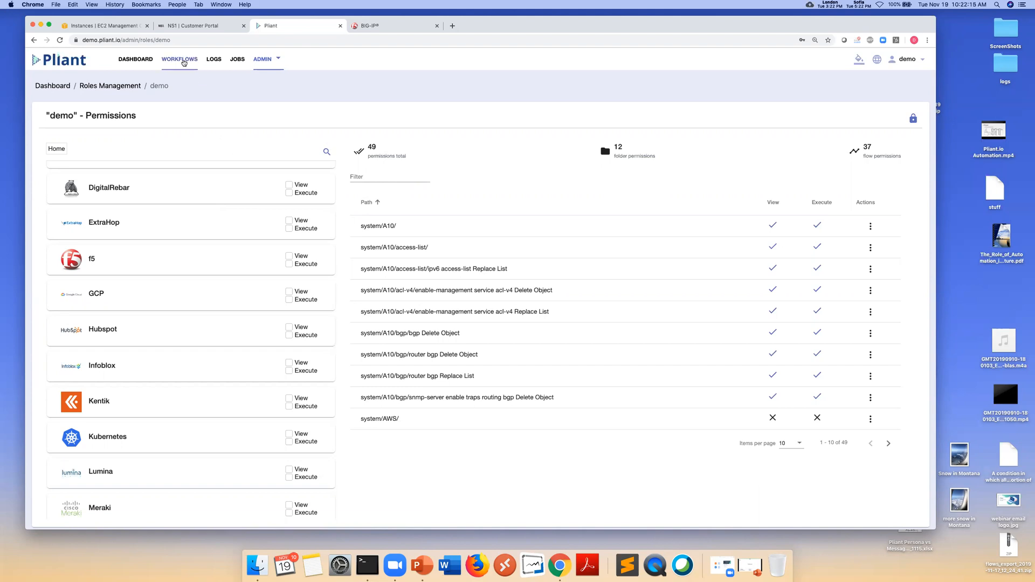
Create and save a new empty flow named 'change snmp' under Workflows
click(183, 61)
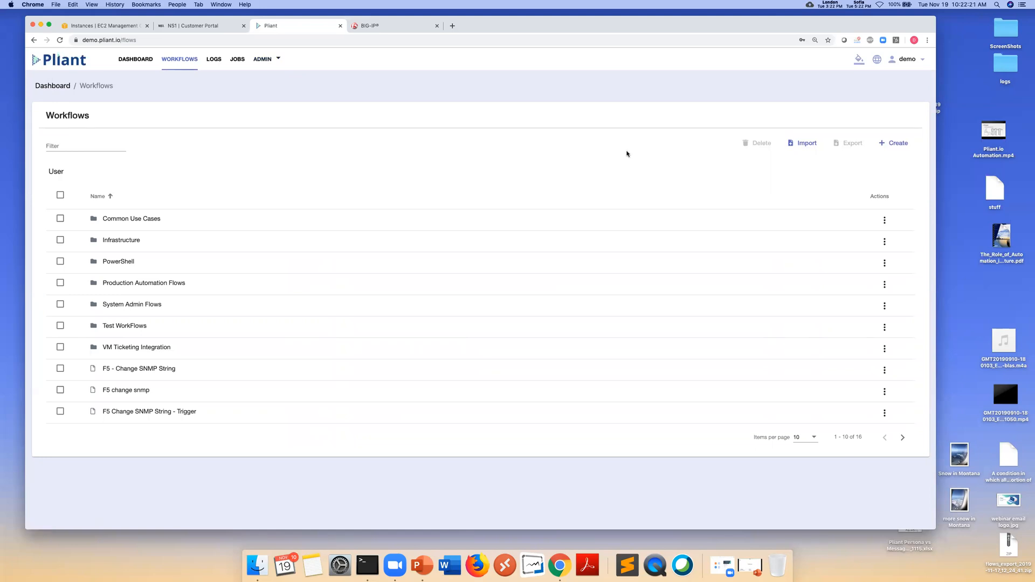
click(898, 145)
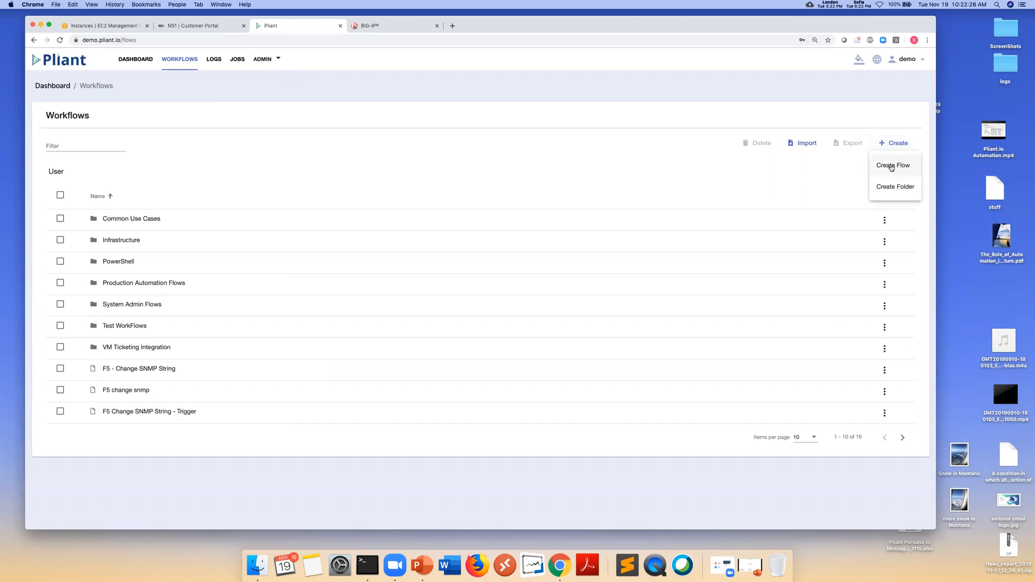
click(892, 167)
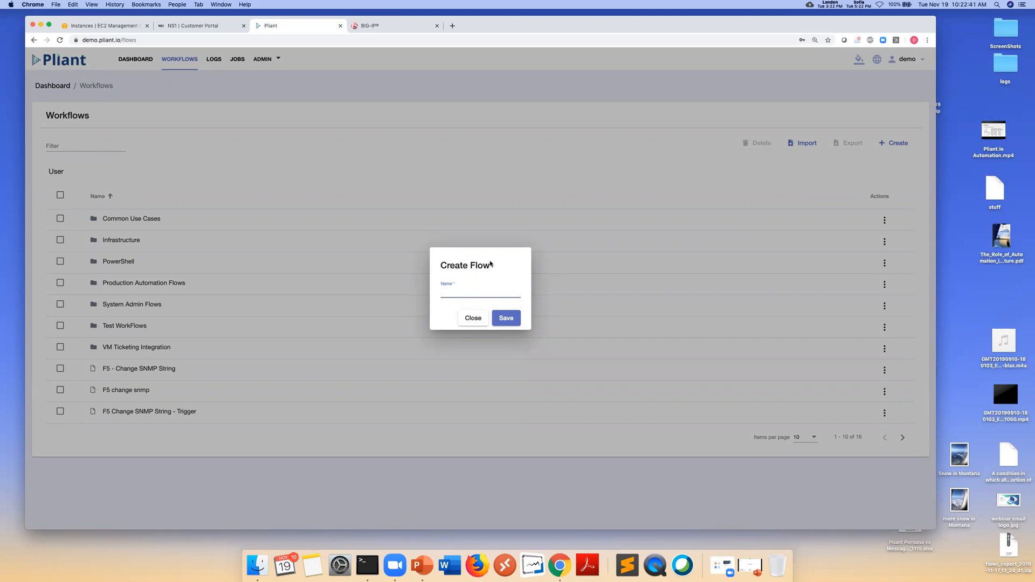
text(chn)
text(nge)
text( snmp)
click(506, 319)
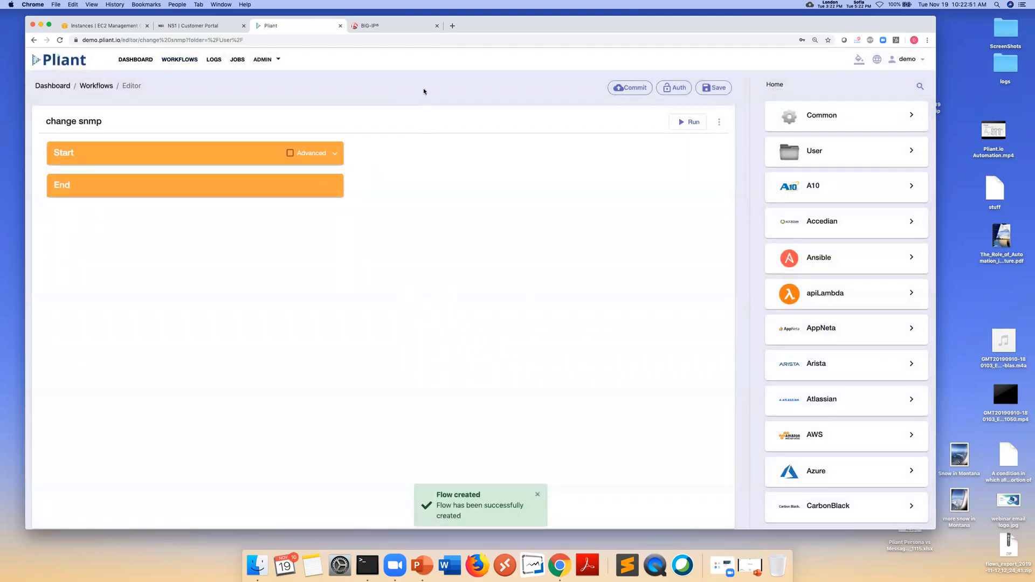
click(388, 27)
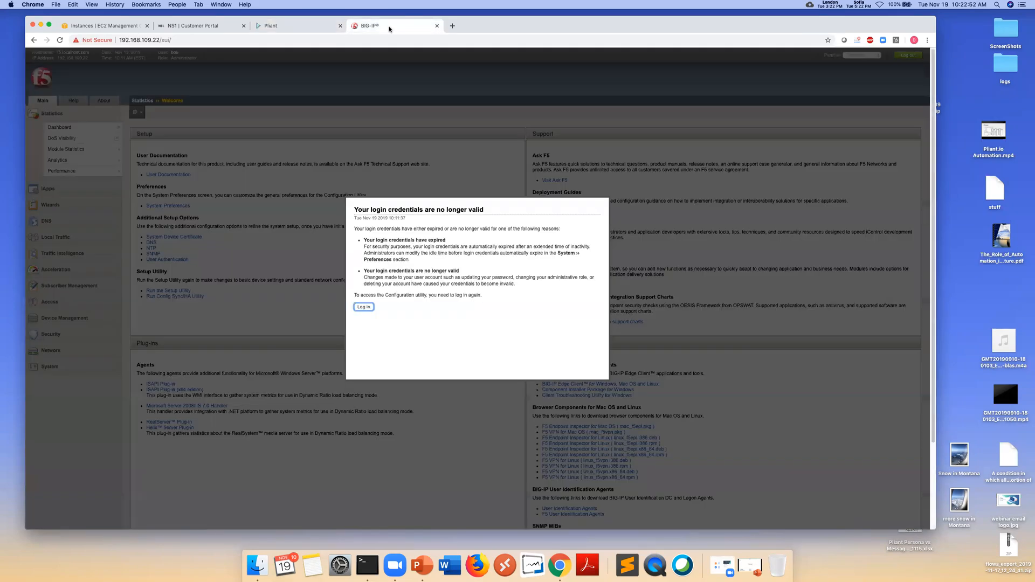
Sign back in to BIG-IP with the account username and password
click(363, 305)
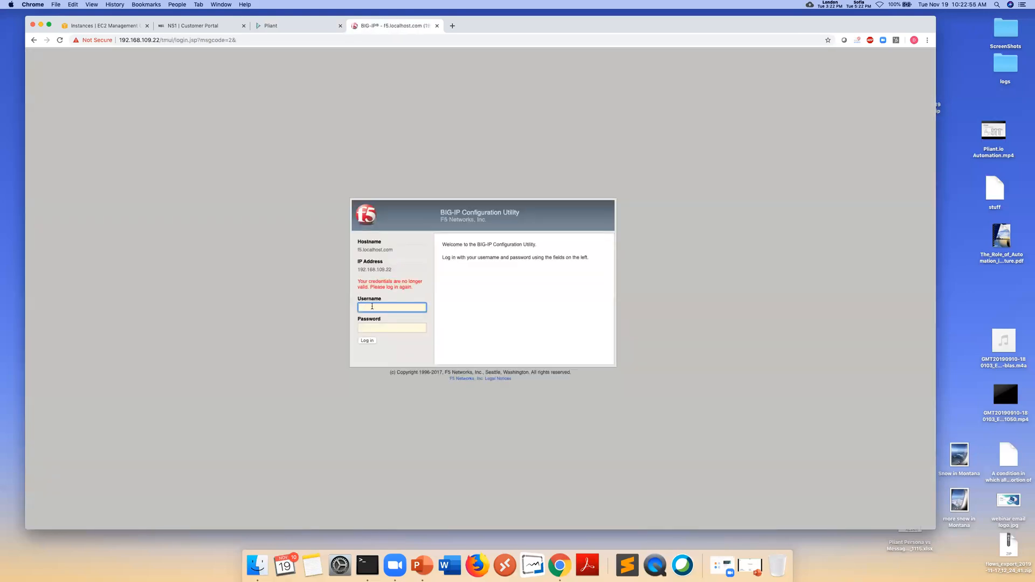
text(bob)
key(Tab)
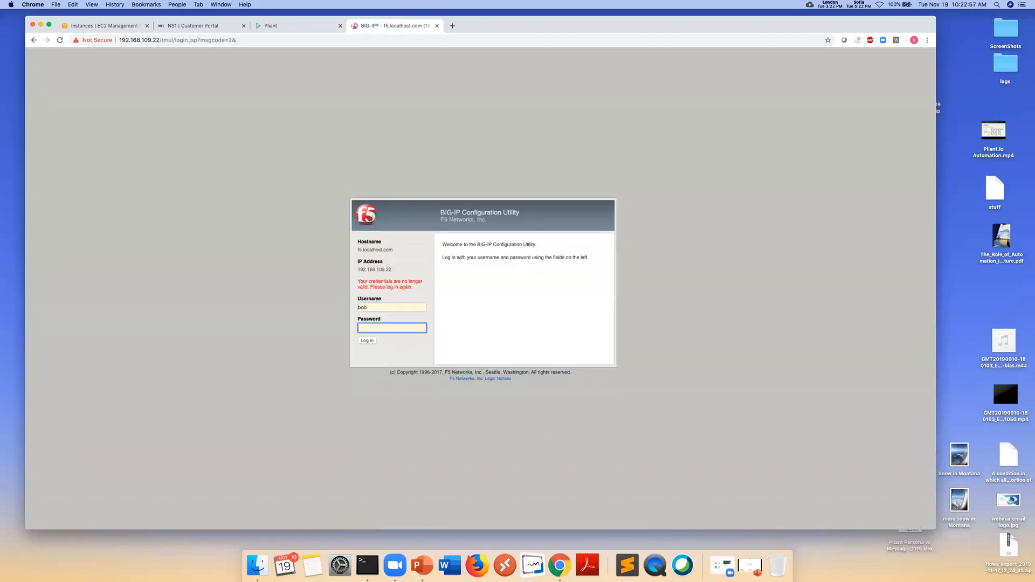
key(Return)
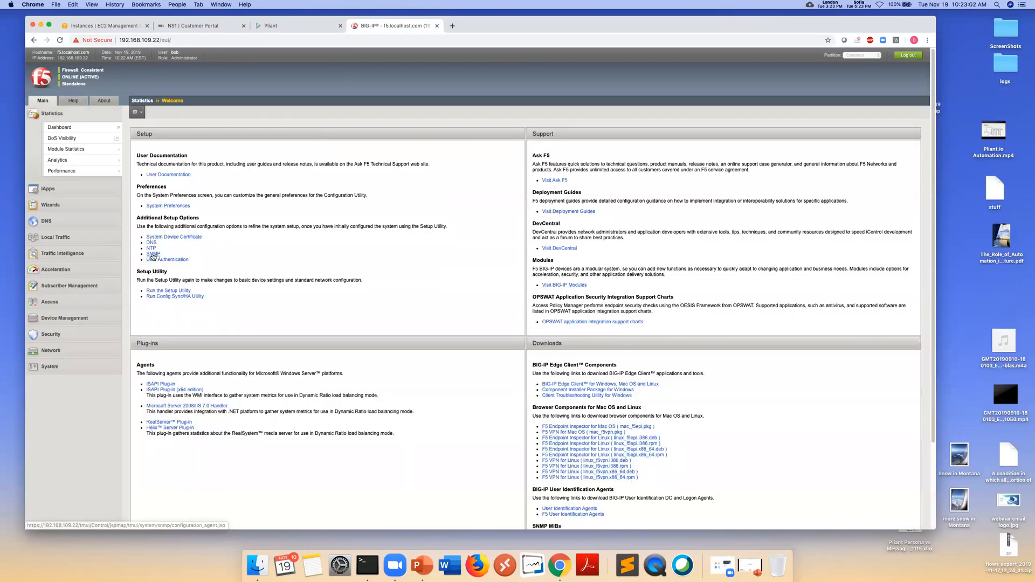
View the SNMP v1/v2c access communities, then return to the change snmp flow
click(153, 254)
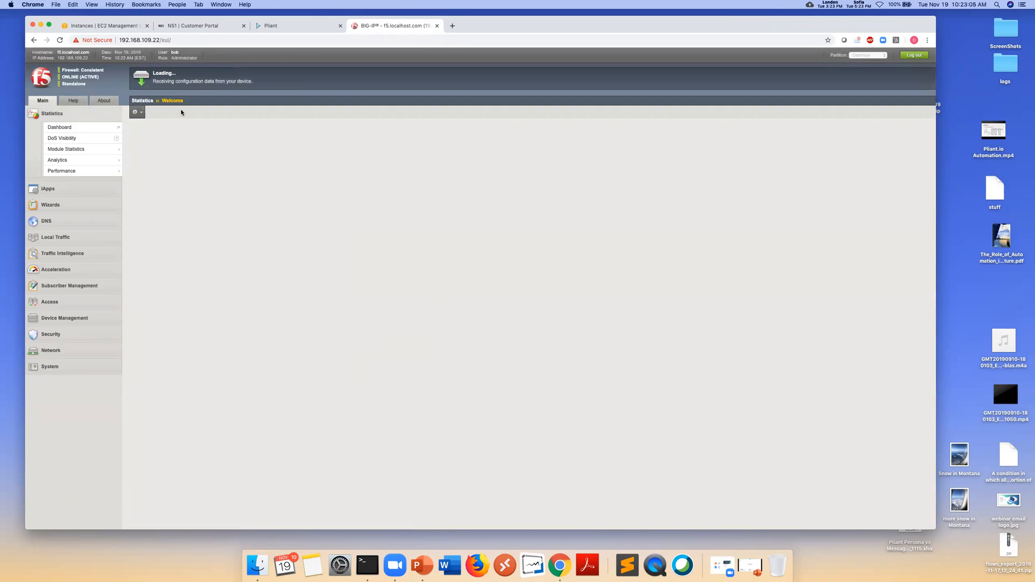
mouse_move(156, 111)
click(176, 135)
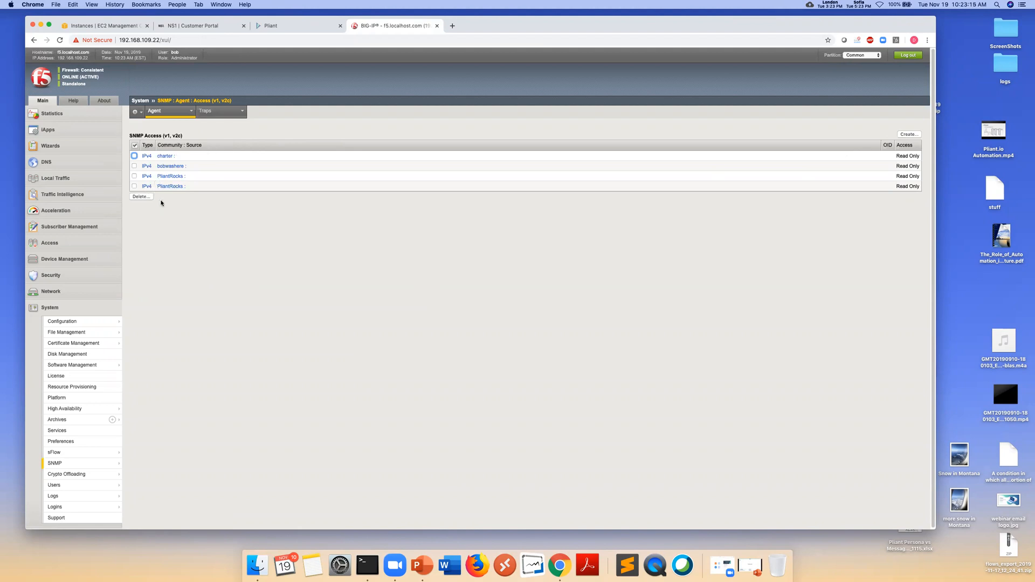
click(294, 26)
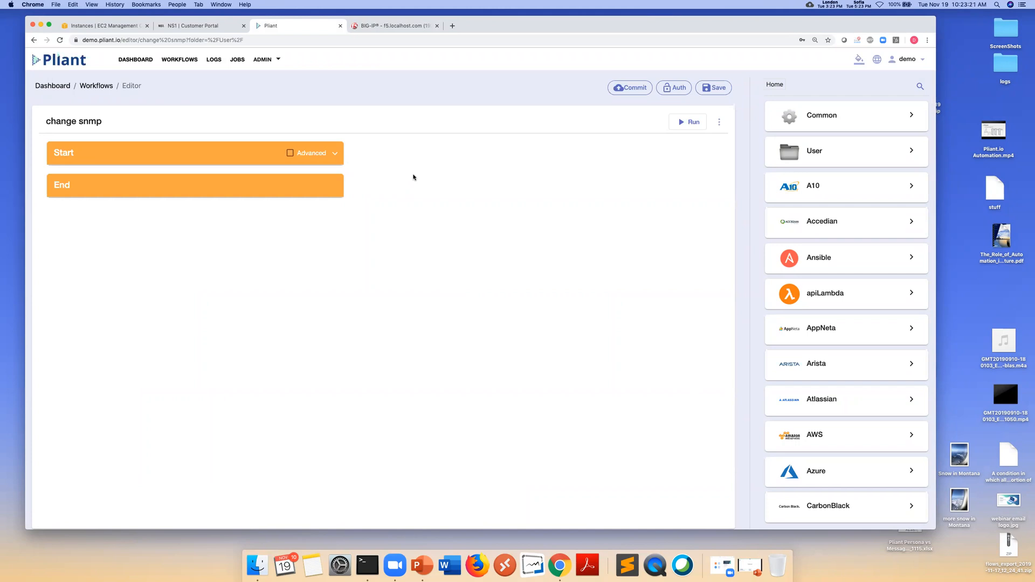
Add a Start variable 'output' flagged as Output, and show the Common components
click(338, 156)
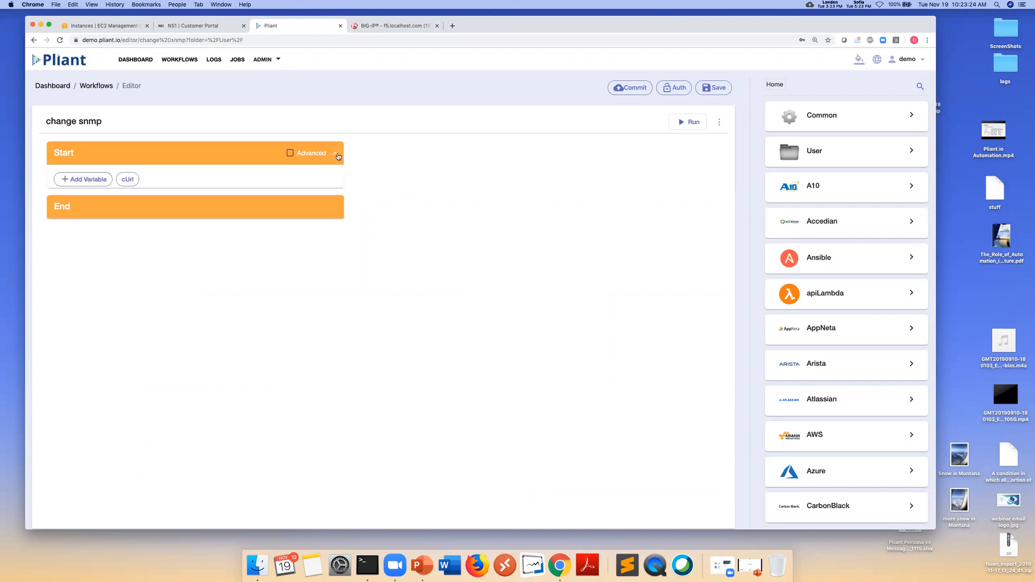
click(91, 180)
click(89, 203)
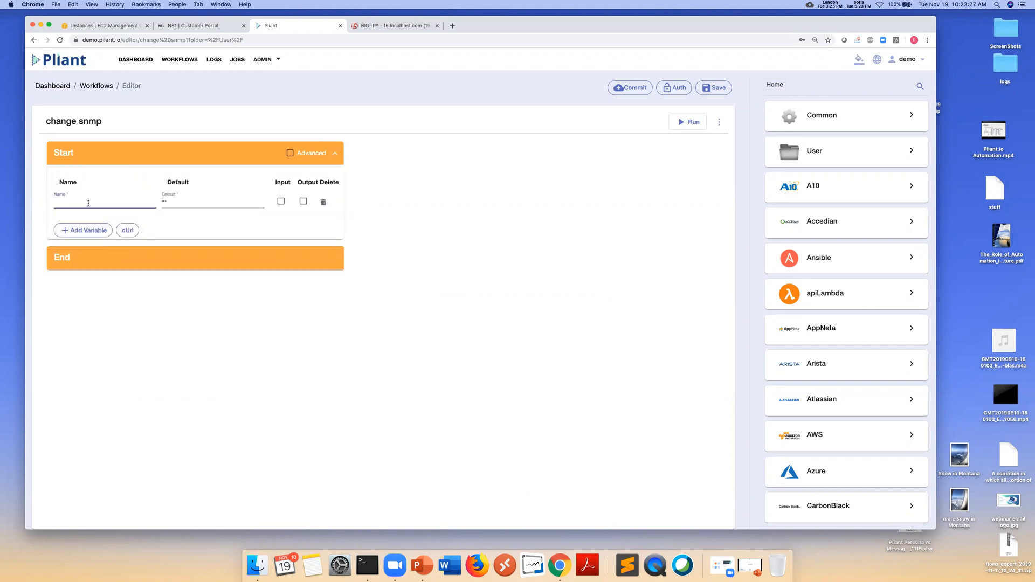
text(output)
click(303, 202)
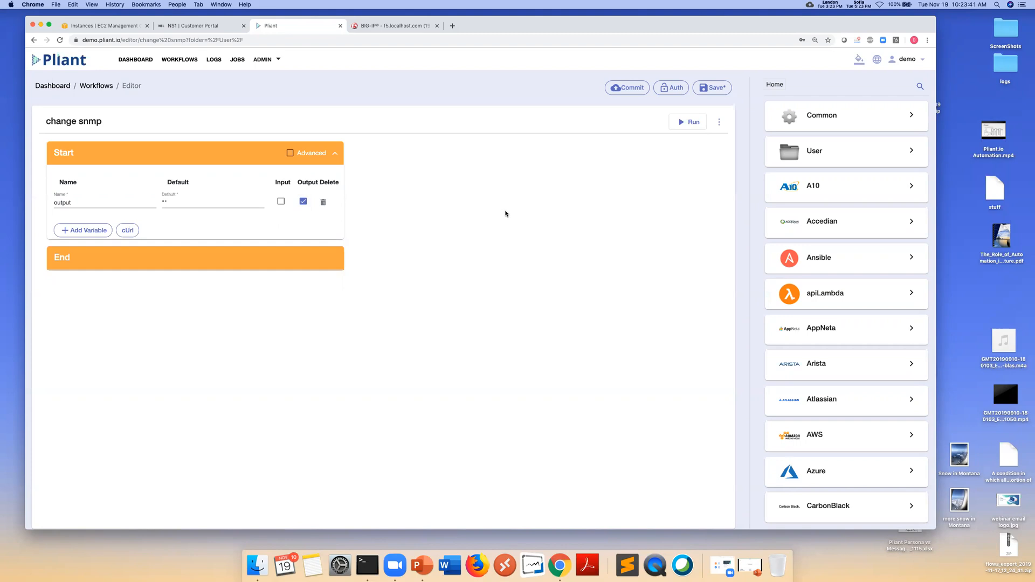
click(828, 118)
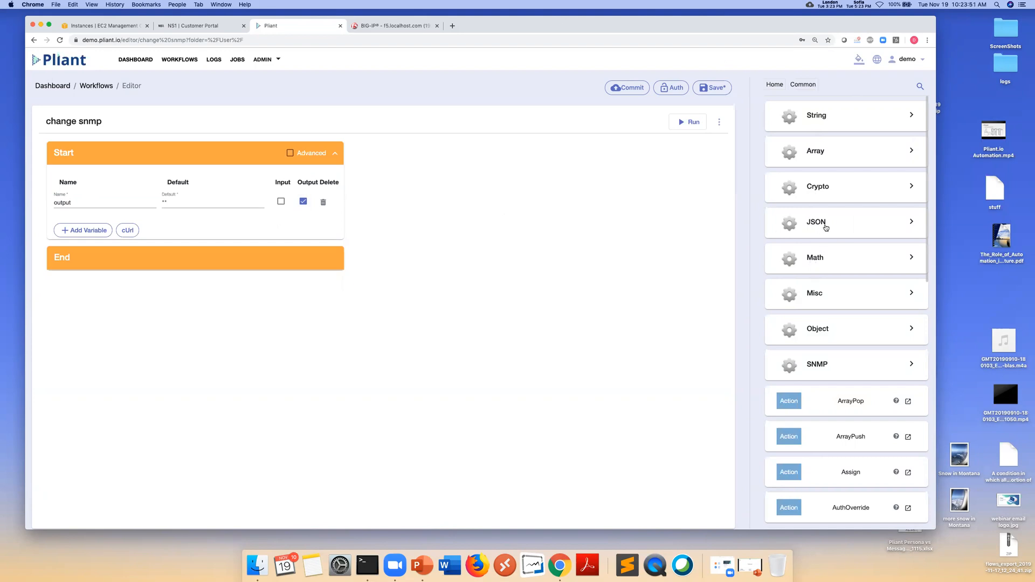
Place an Assign step between Start and End, then return the library to Home
scroll(827, 228, down, 3)
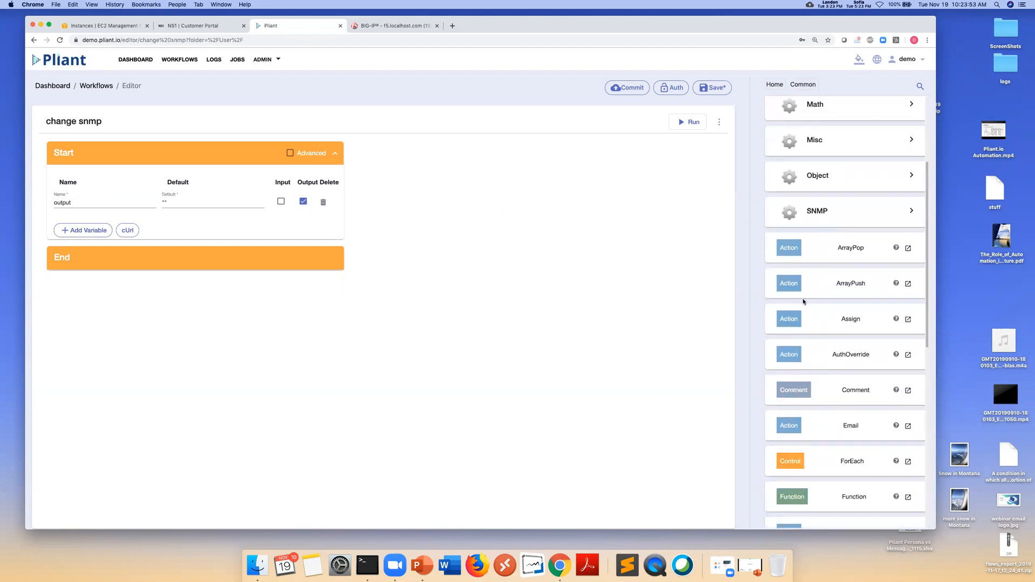
drag(801, 320, 141, 255)
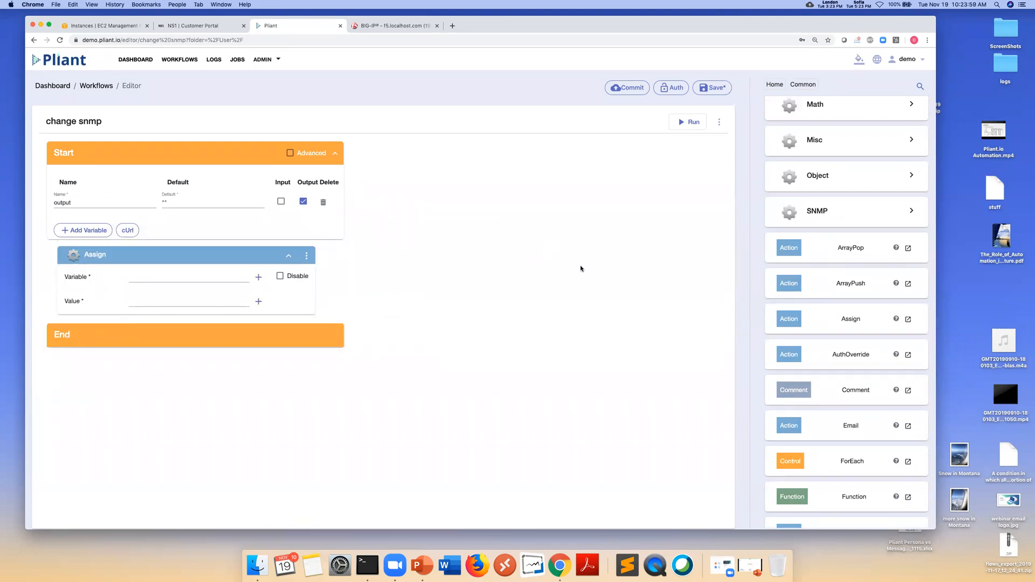
click(771, 85)
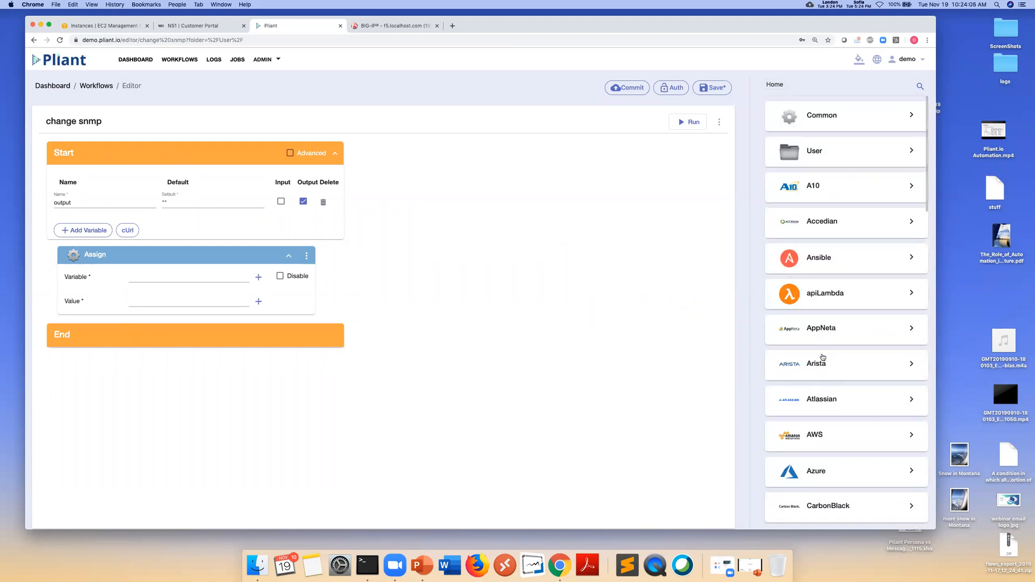
Search f5 > sys for 'snmp' and place post_snmp_communities above the Assign step
scroll(817, 399, down, 4)
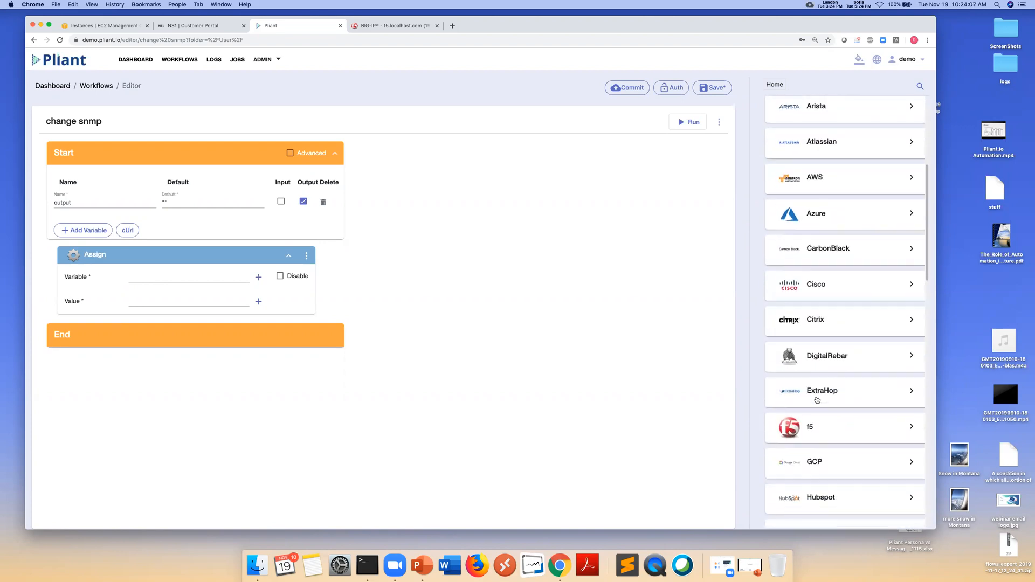
click(824, 421)
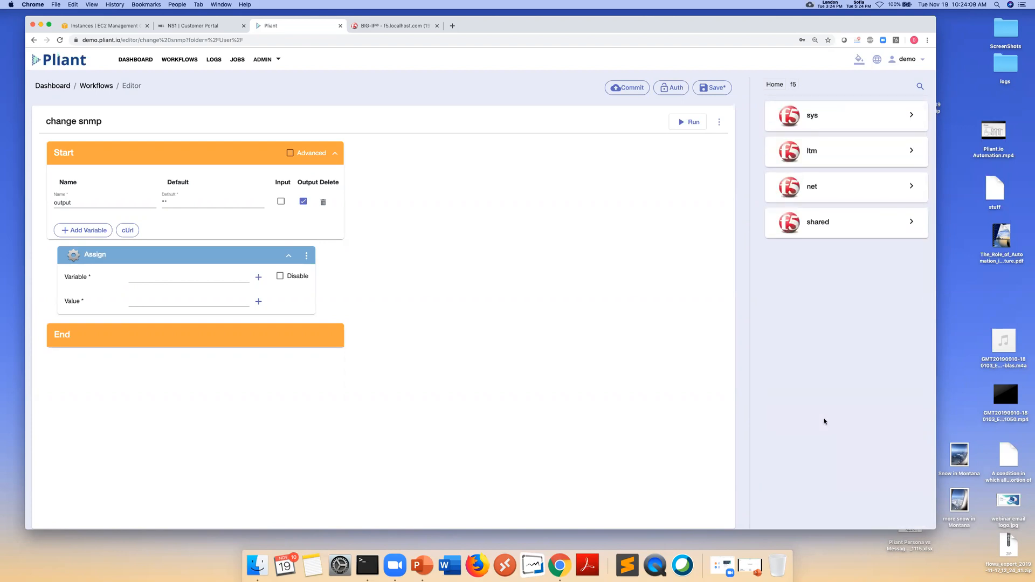
click(825, 120)
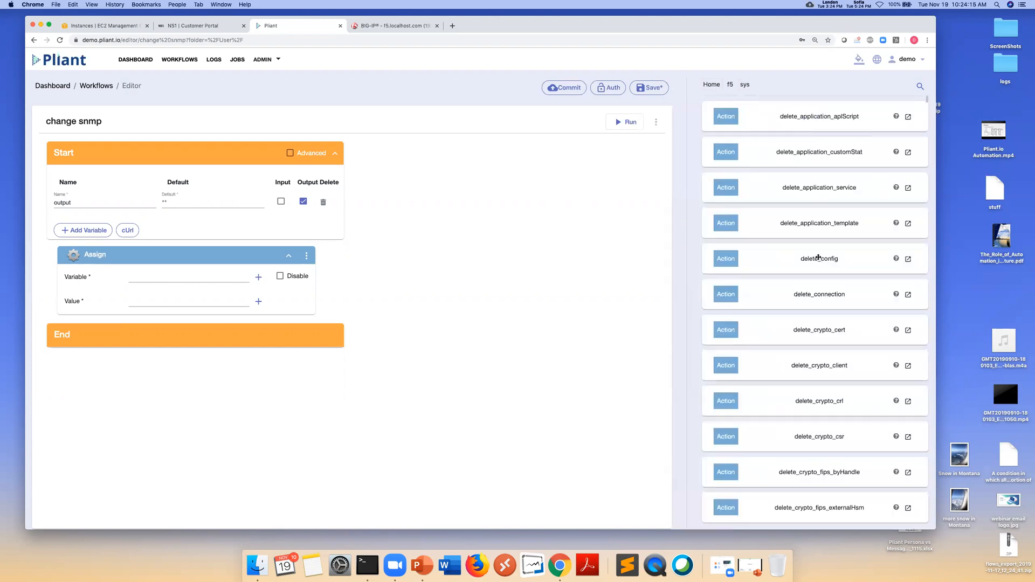
scroll(819, 313, down, 15)
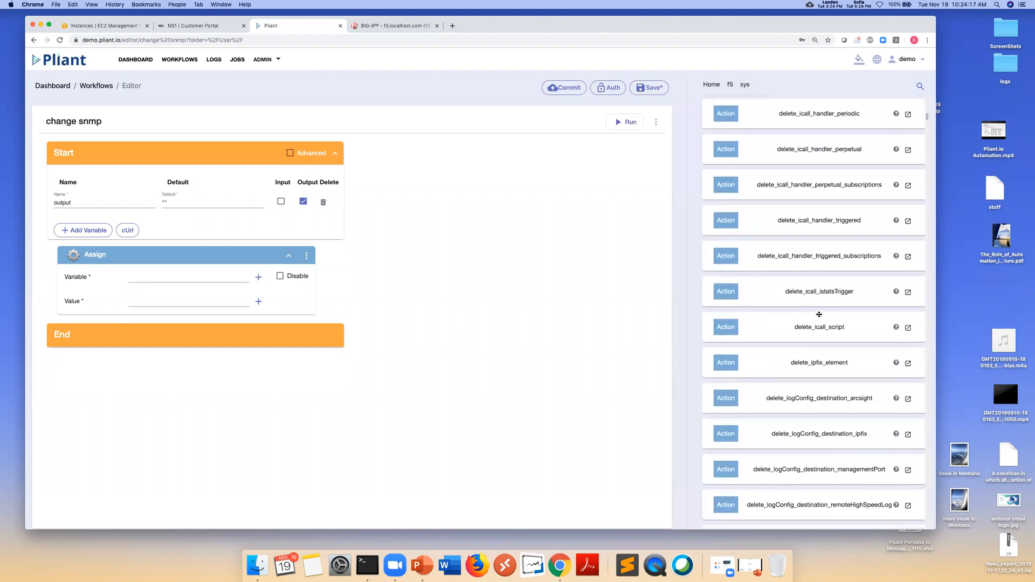
scroll(813, 314, down, 5)
click(920, 87)
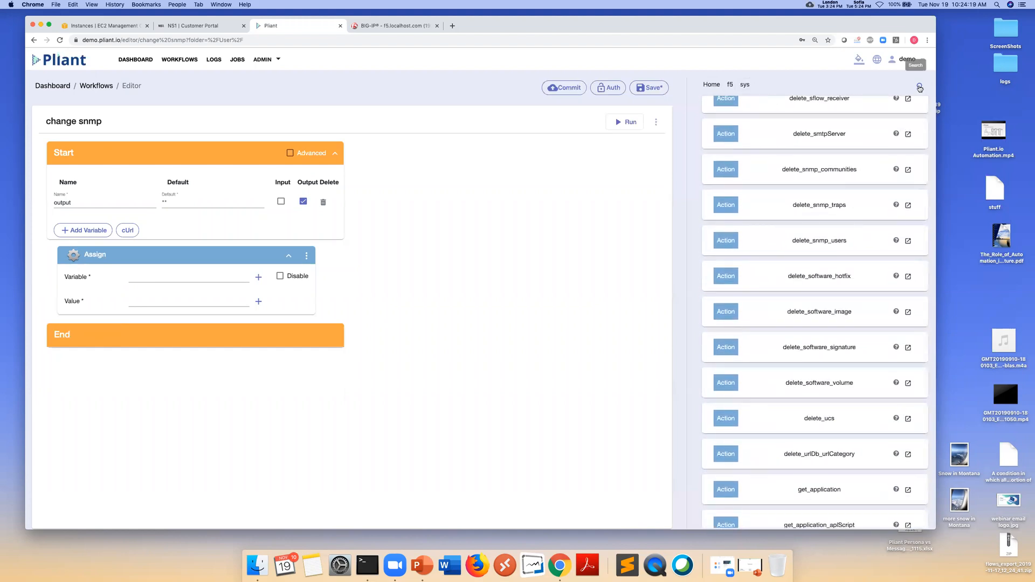
text(snmp)
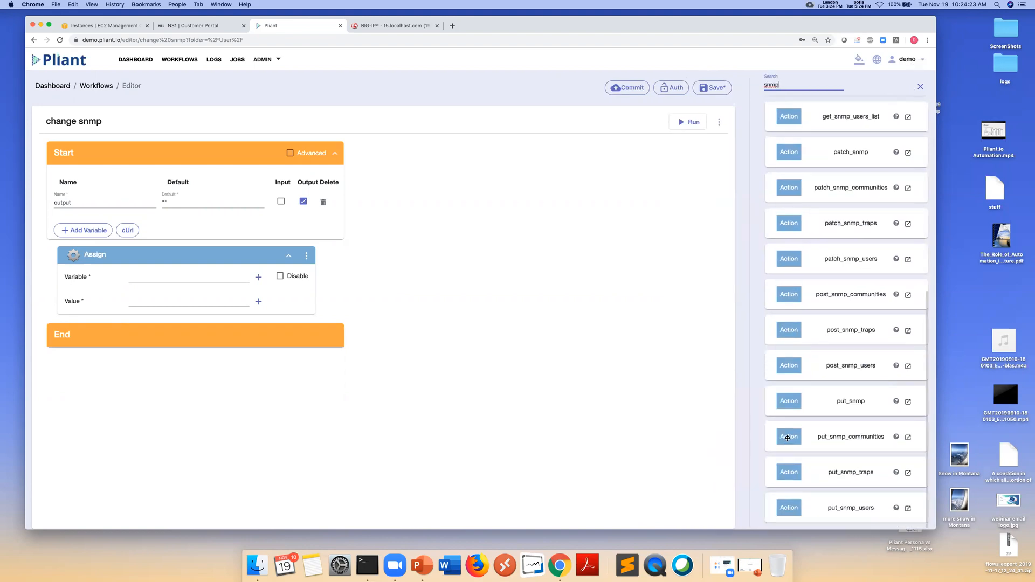
drag(836, 296, 136, 253)
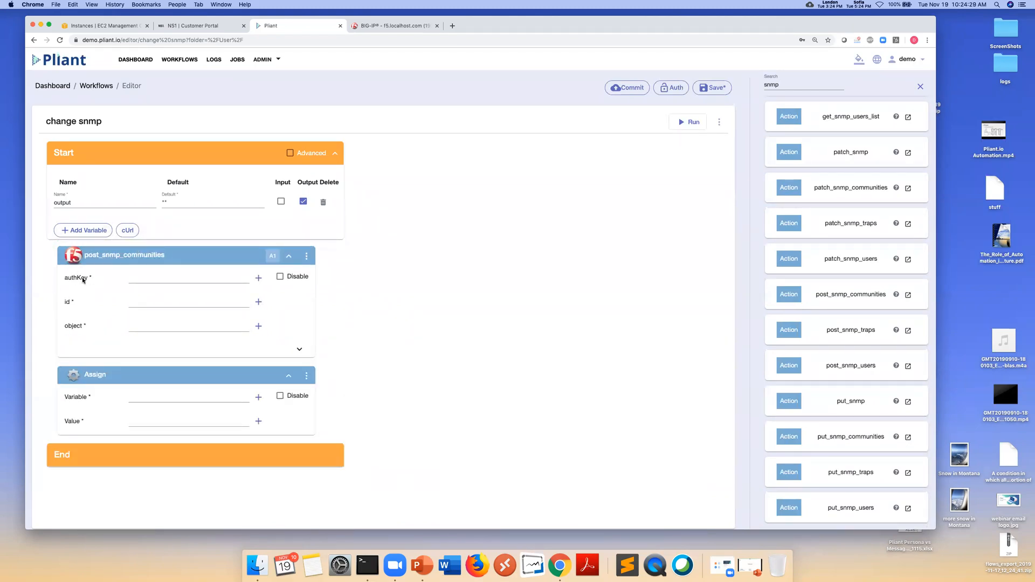
Set the step's authKey to demo/F5Auth and name the step 'snmpchng'
click(144, 279)
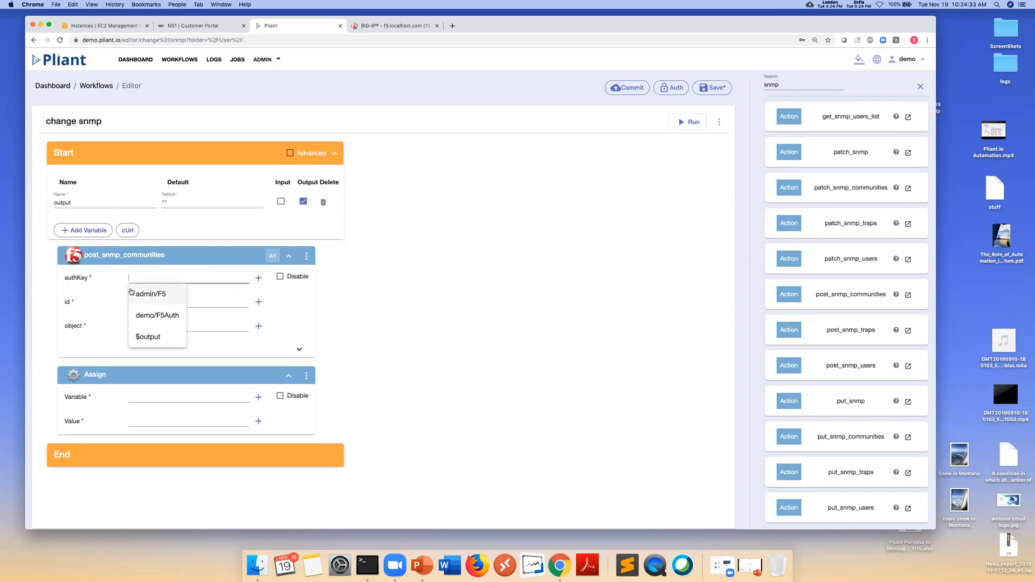
click(159, 315)
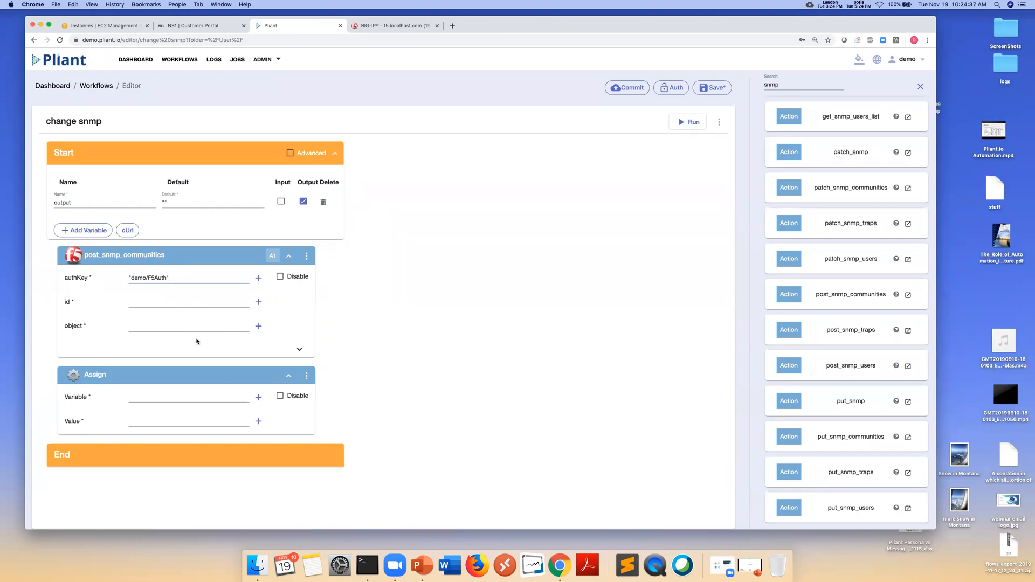
click(253, 256)
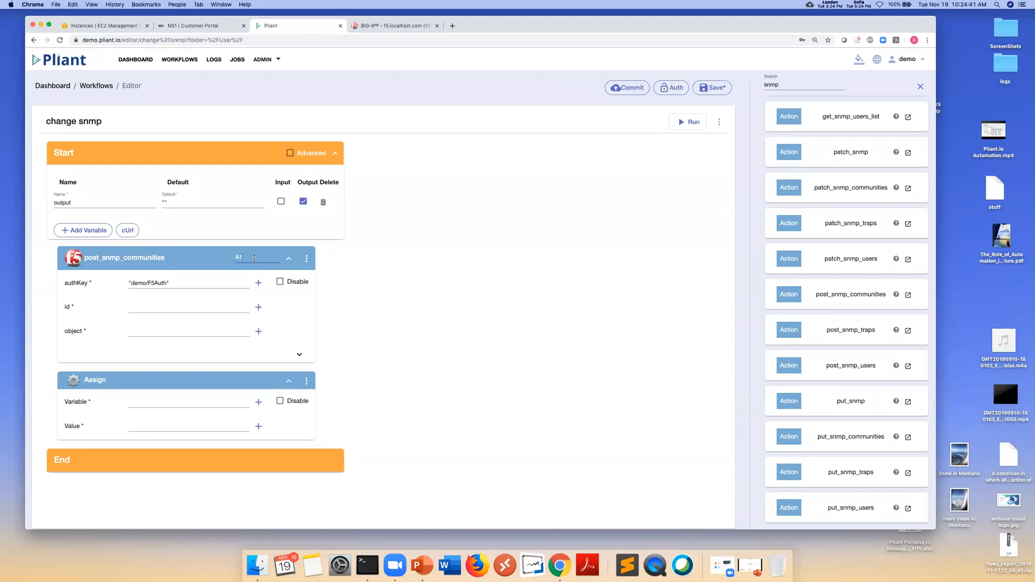
text(snmpchng)
key(Return)
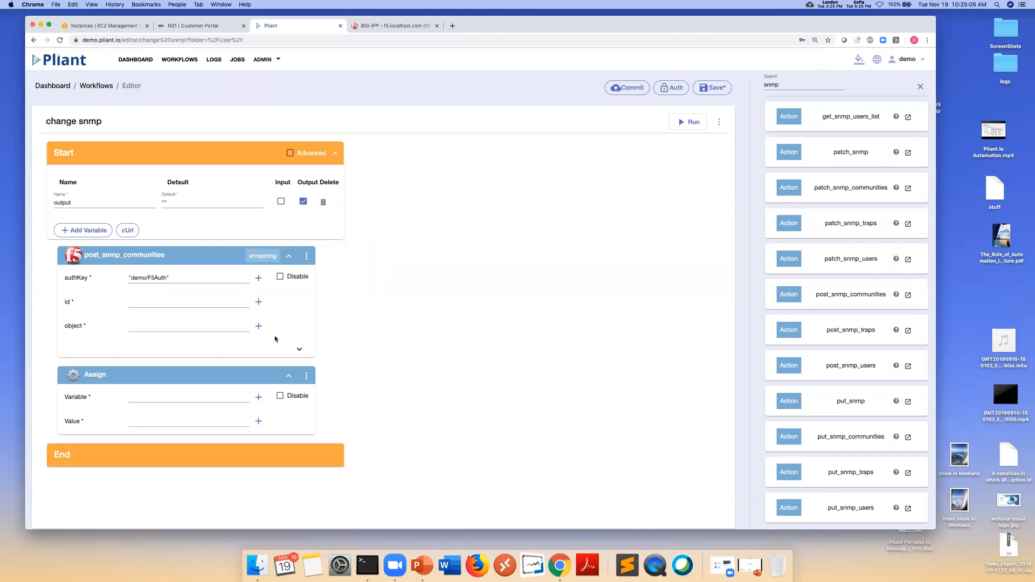
In the object's Edit Variable dialog, enter access ro, communityName webinar, description 'done live', and ipv6 disabled
click(258, 325)
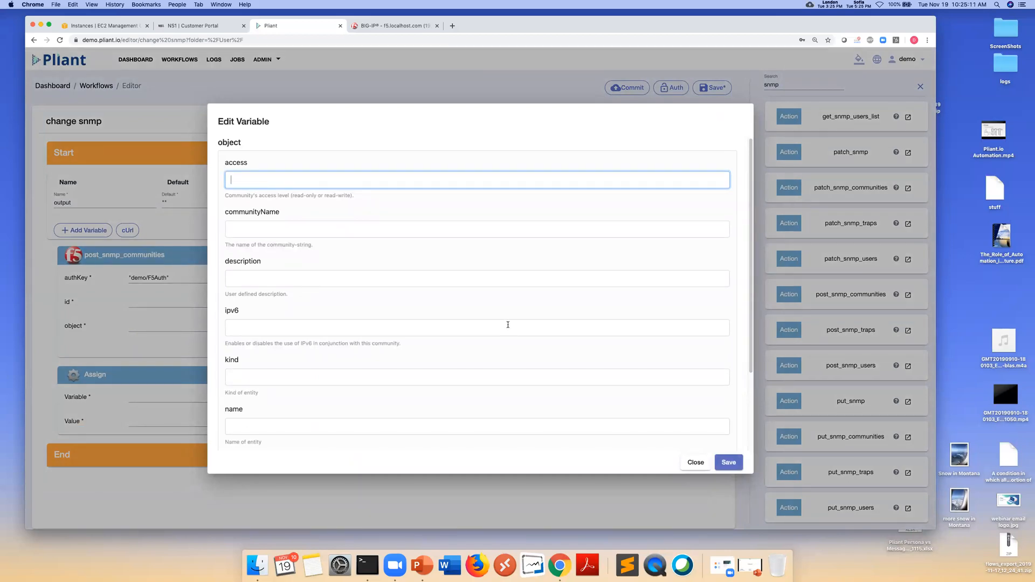
text(ro)
click(296, 232)
text(web)
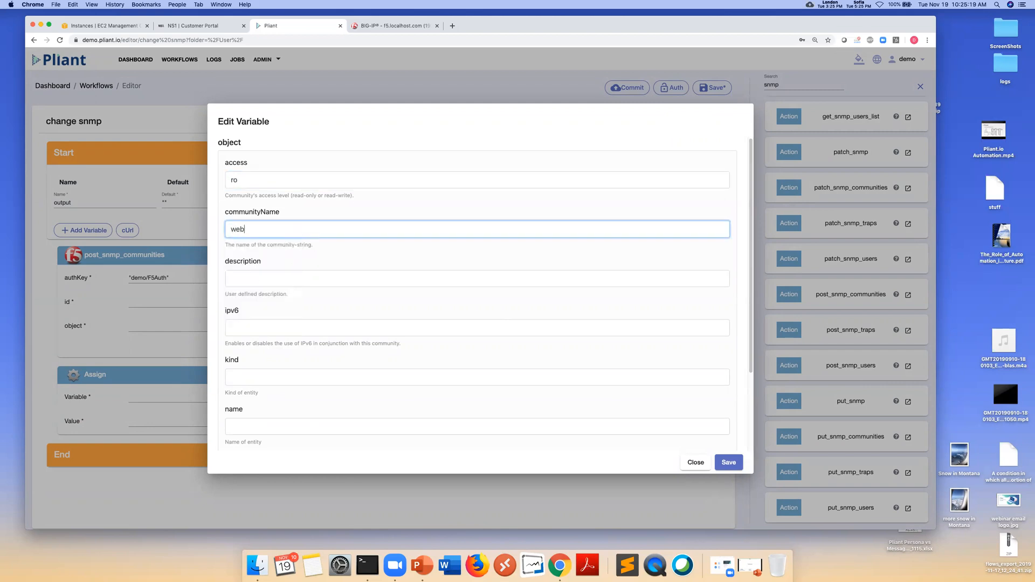
text(inar)
click(280, 278)
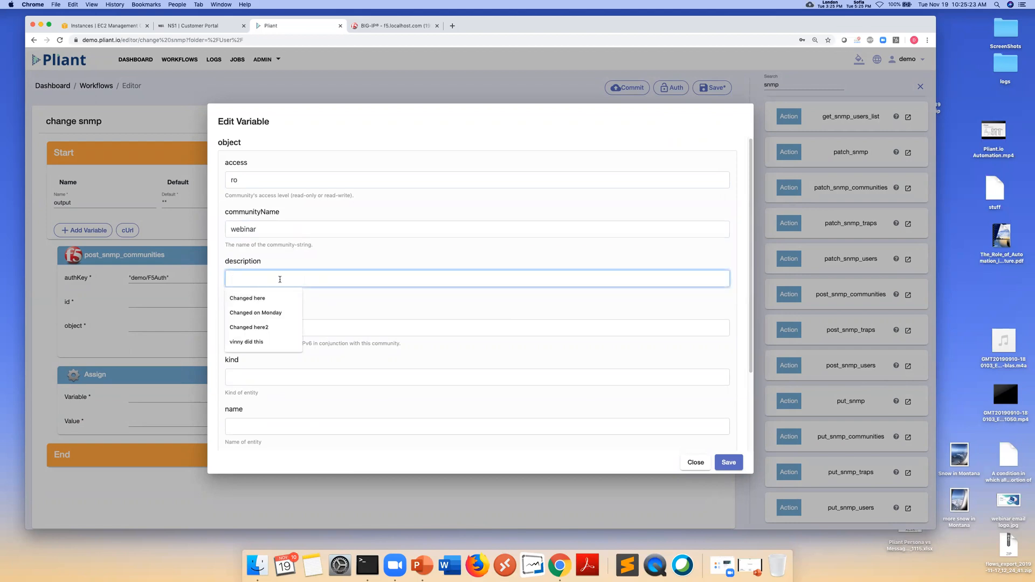
text(done ol)
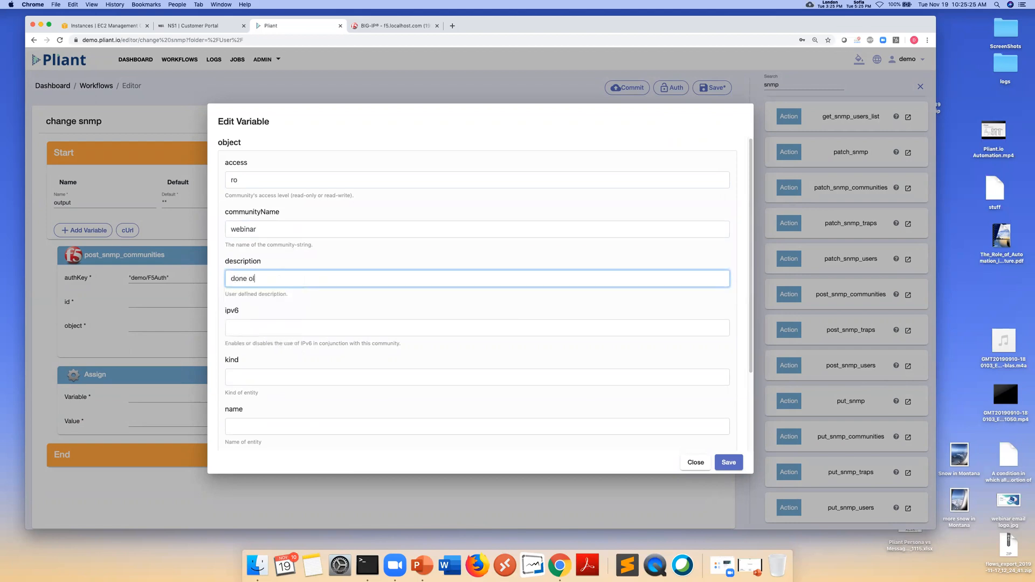
text( live)
click(273, 328)
click(270, 347)
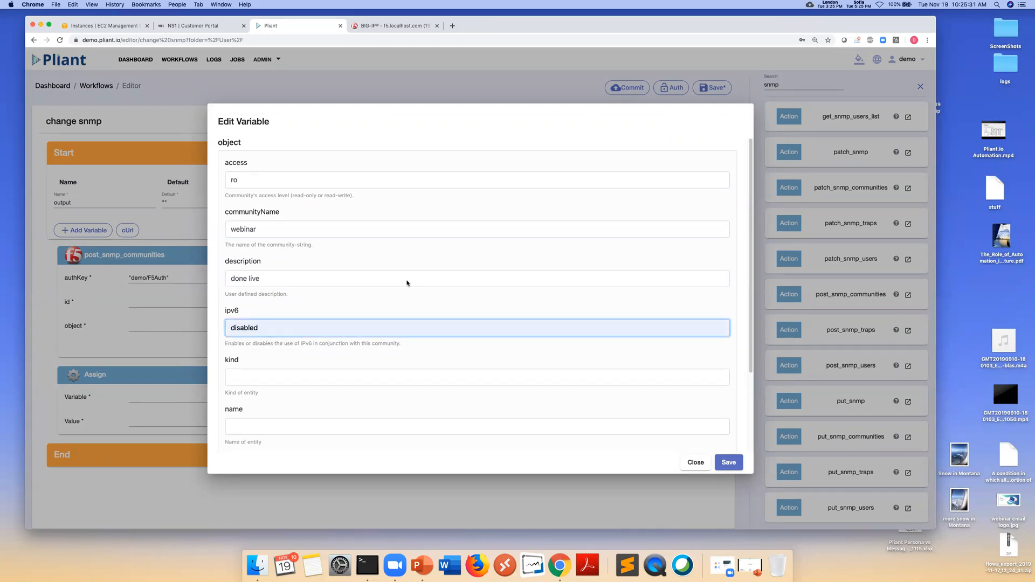
scroll(410, 296, down, 4)
scroll(411, 296, up, 4)
Save the object values into the step and set its id field to "dlkjl33"
click(728, 462)
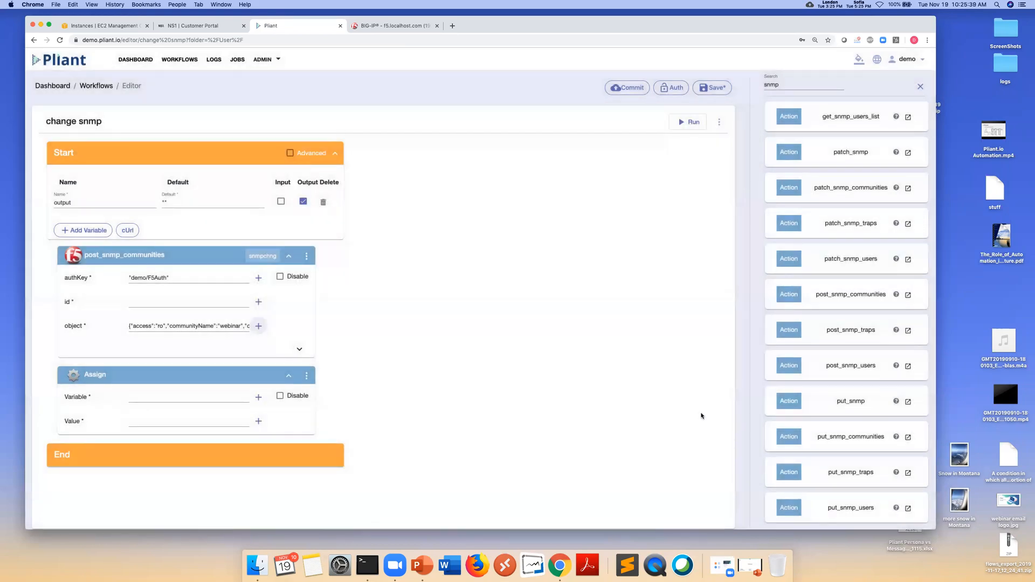
click(152, 300)
text("dlkjl33")
click(463, 289)
Make the Assign step set $output to $snmpchng.result and save the change snmp workflow
click(154, 403)
click(149, 416)
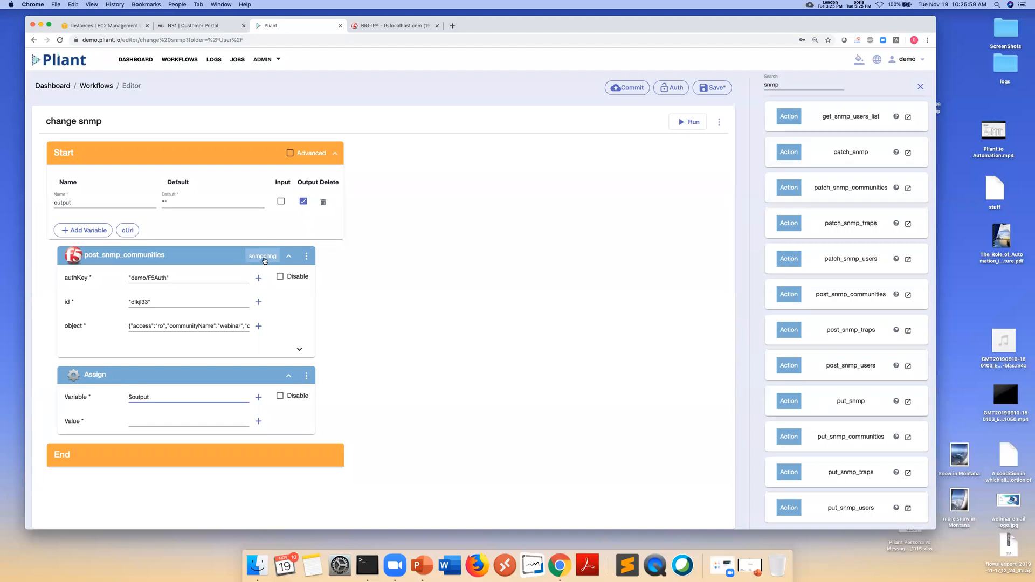
click(138, 426)
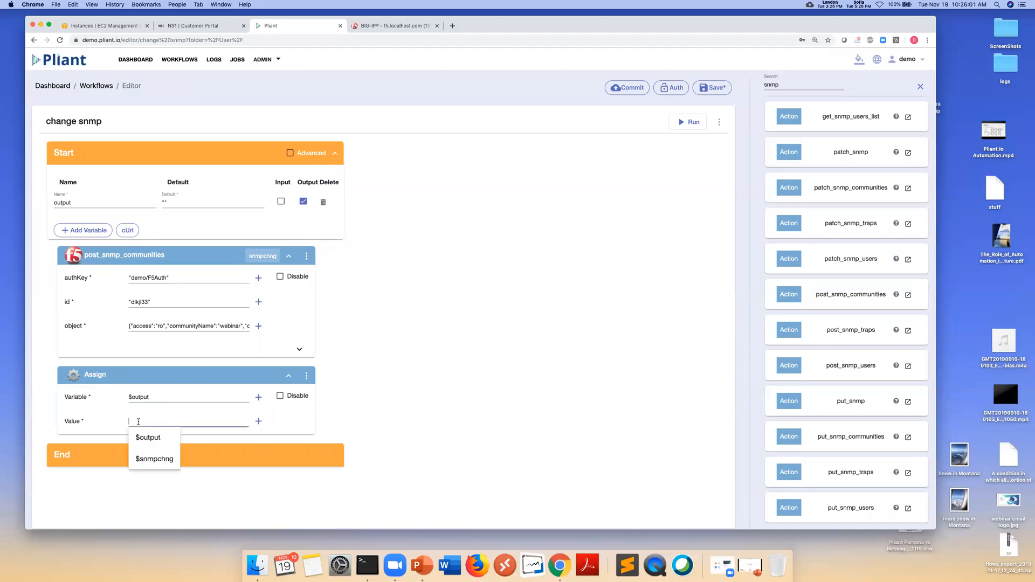
click(143, 458)
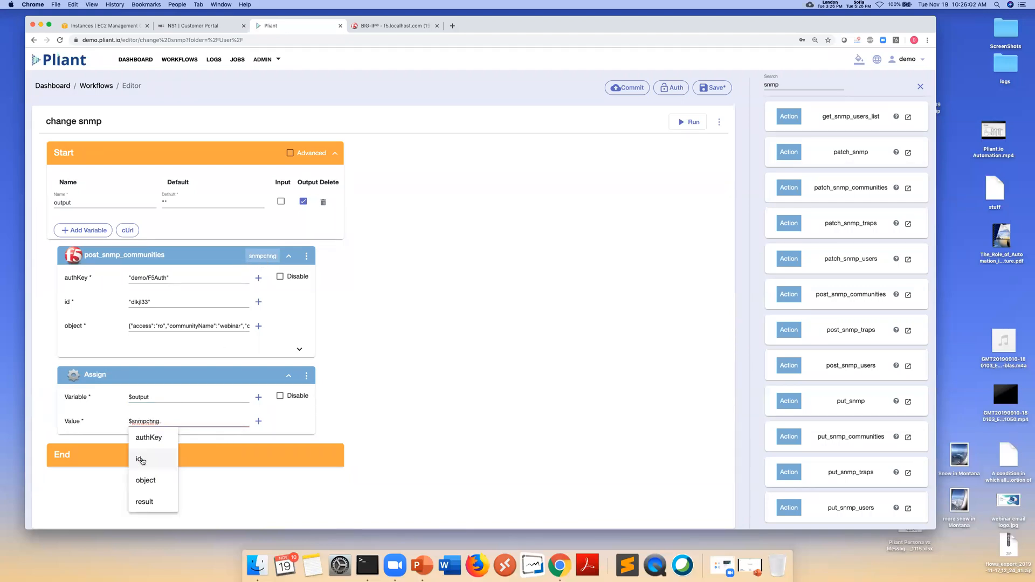
click(144, 501)
click(421, 377)
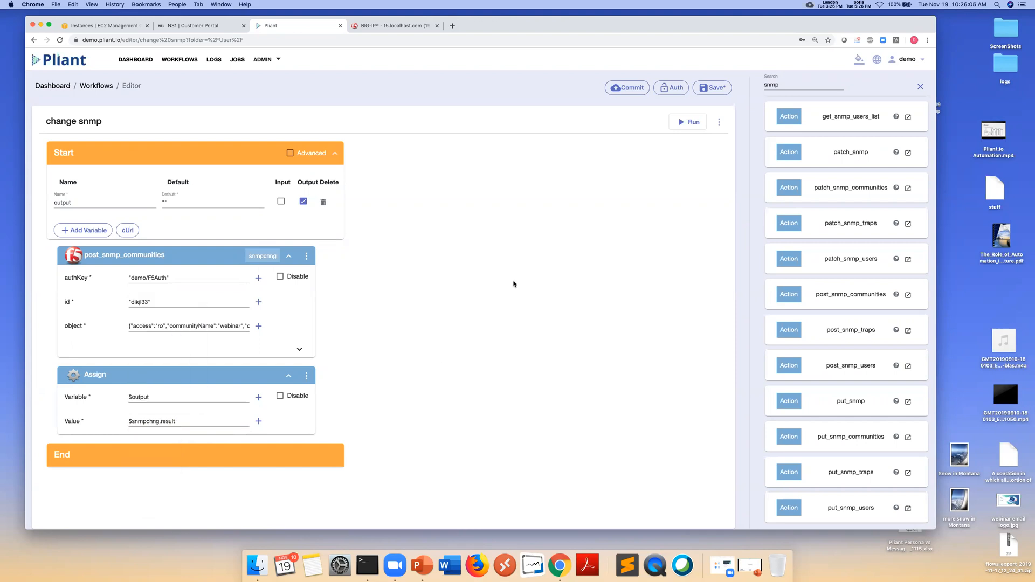
click(711, 87)
Run change snmp and expand its output to show access ro, communityName webinar, ipv6 disabled
click(689, 123)
scroll(500, 396, down, 1)
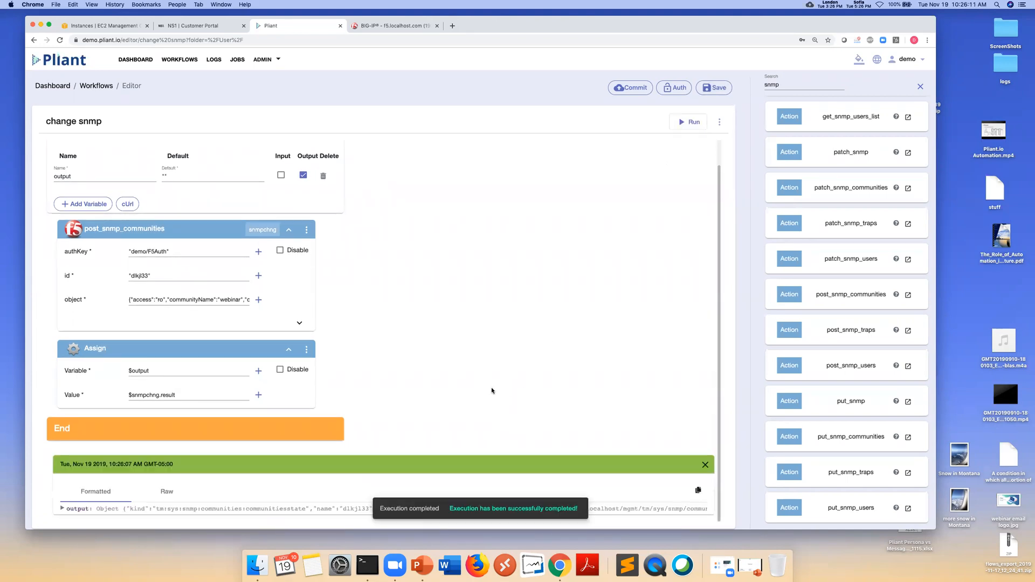
click(62, 509)
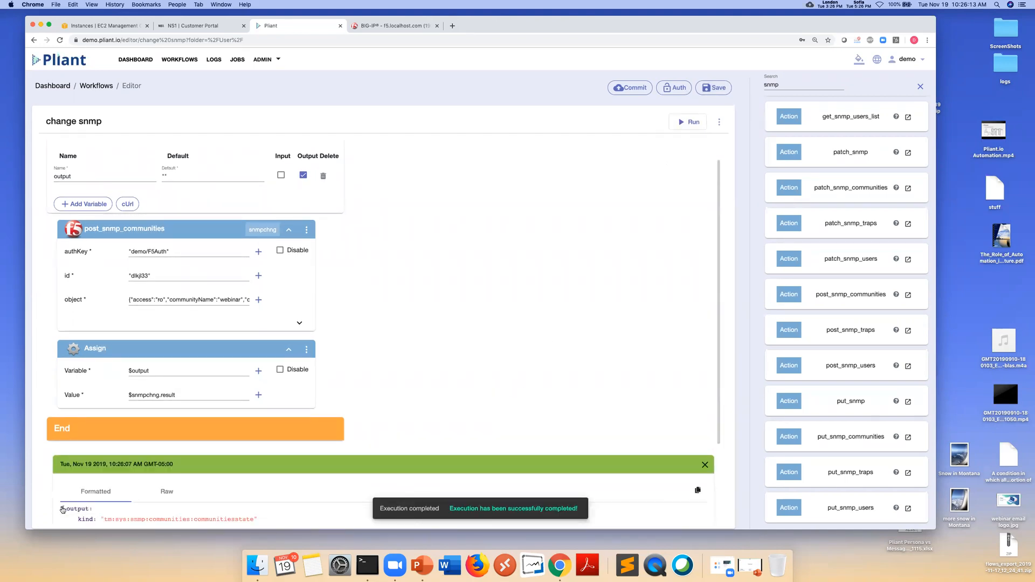
scroll(62, 509, down, 3)
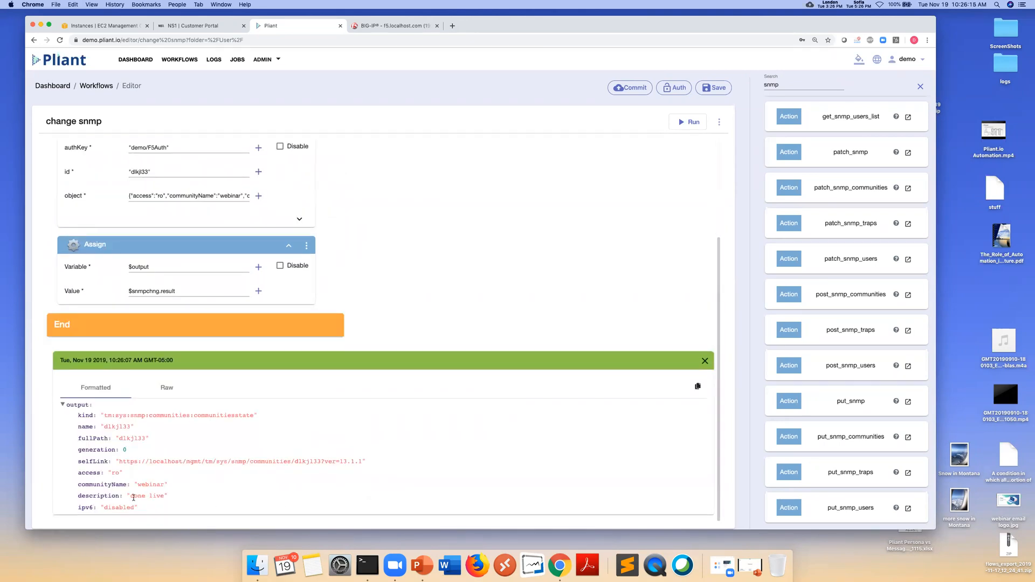
drag(176, 488, 96, 508)
Reload the BIG-IP SNMP access list to confirm the webinar community, then close that tab
click(400, 26)
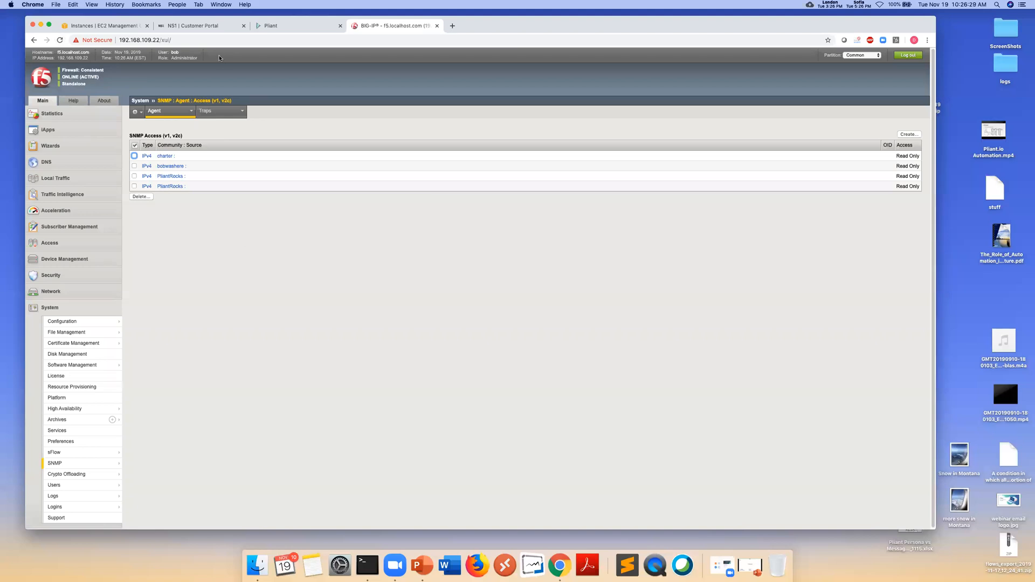
click(60, 40)
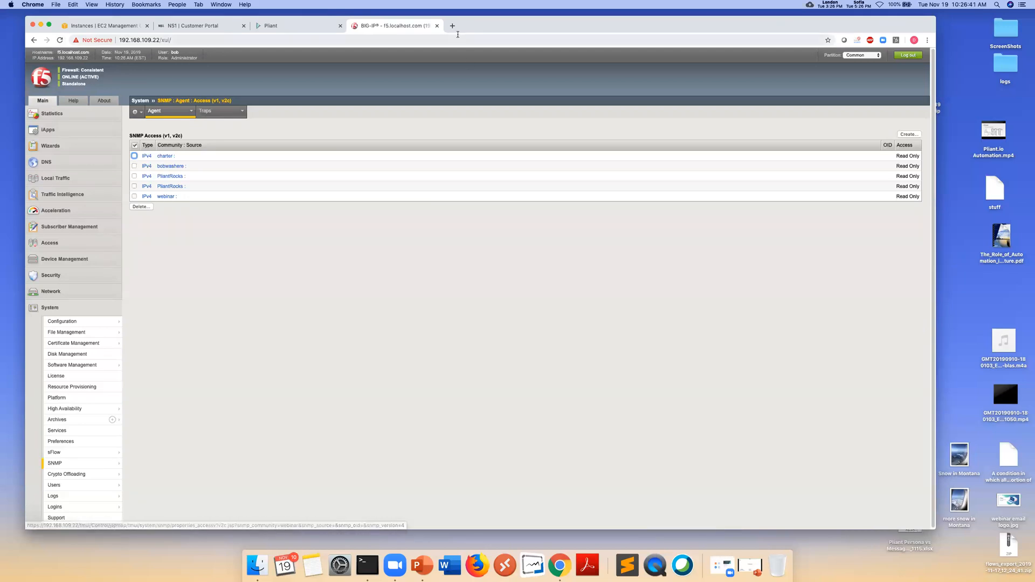
click(437, 26)
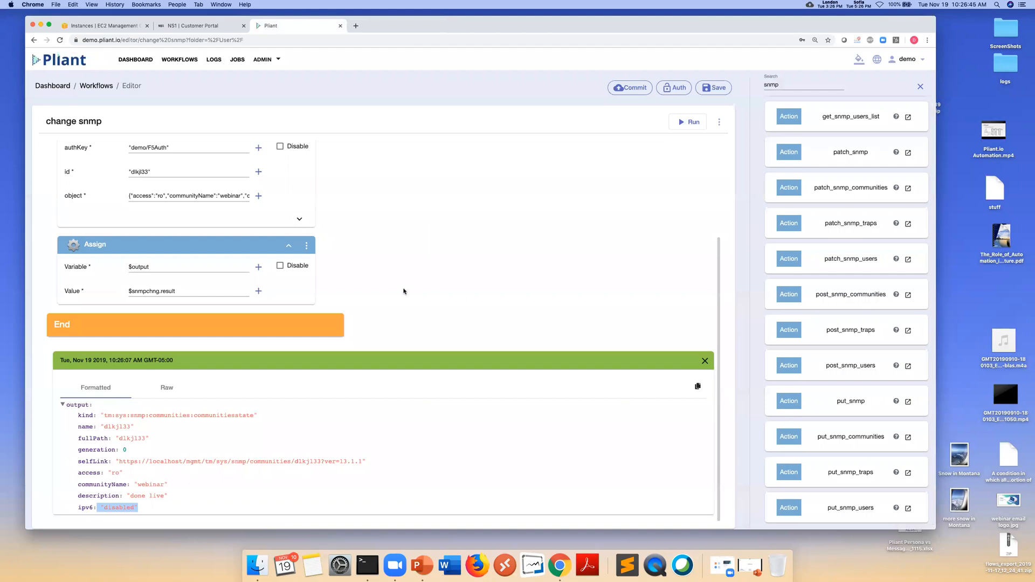
scroll(392, 283, up, 5)
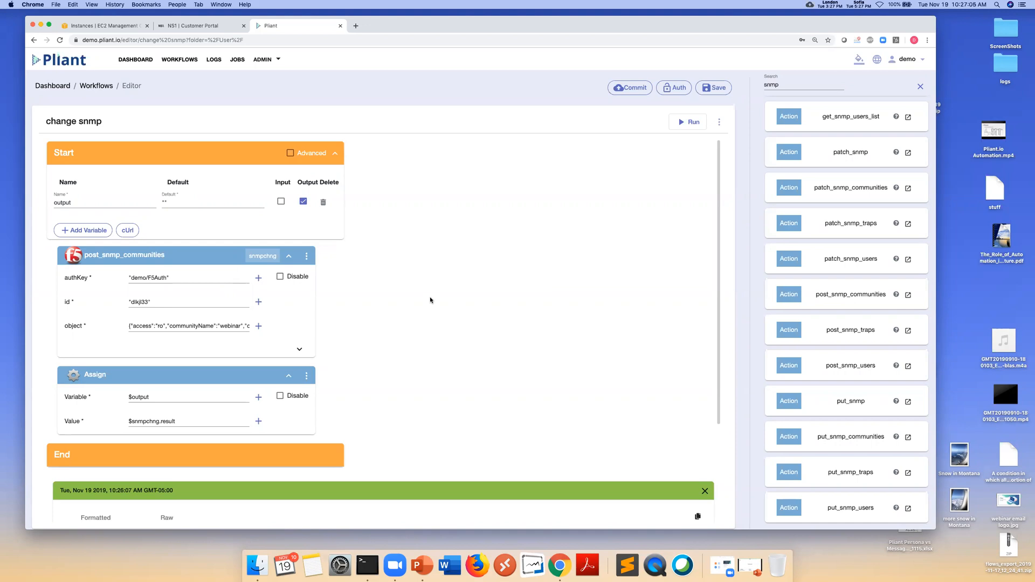
Open NS1_AWS from the workflow list's VM Ticketing Integration folder and save it with Cmd+S
click(177, 63)
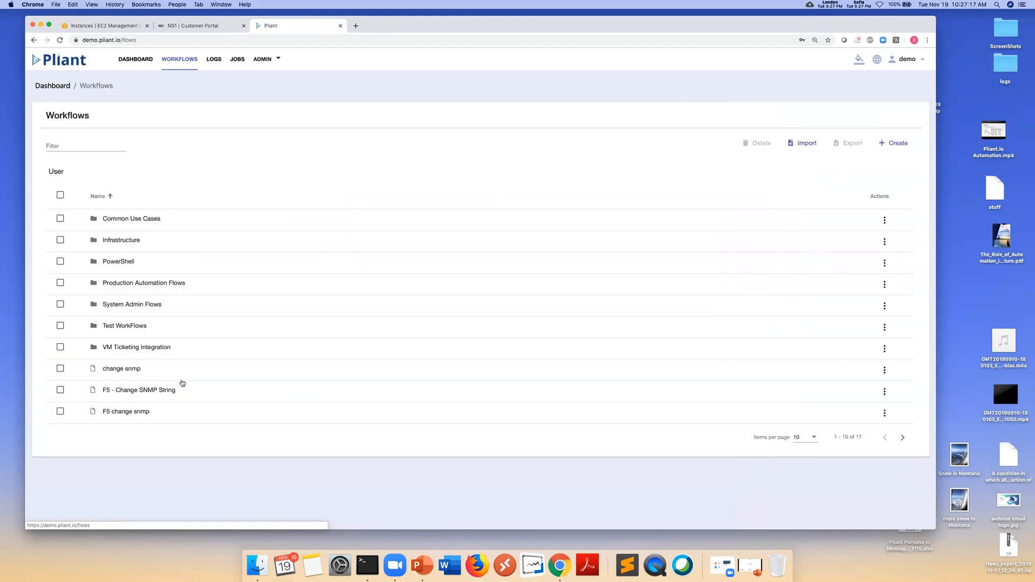
click(135, 347)
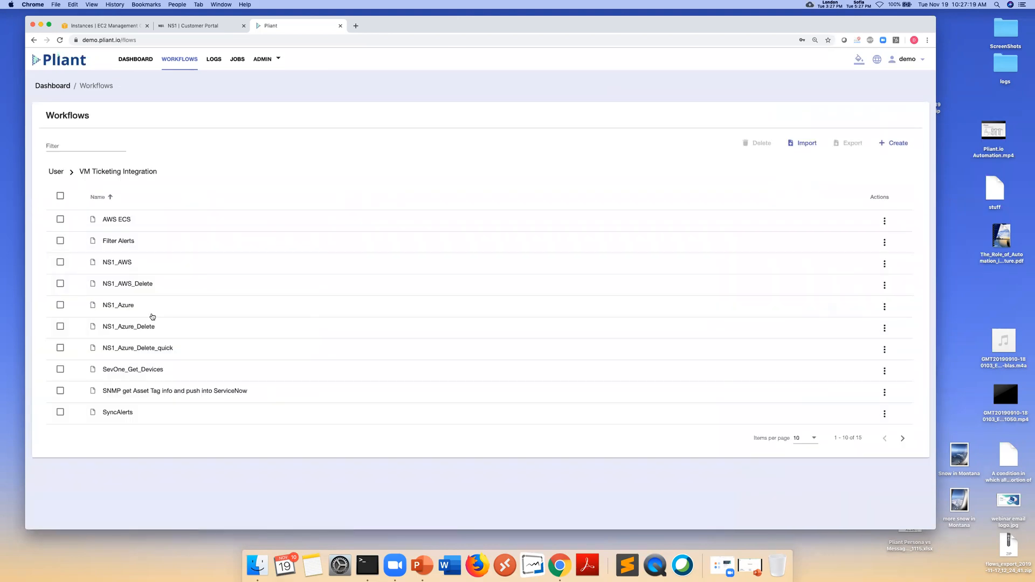
click(129, 263)
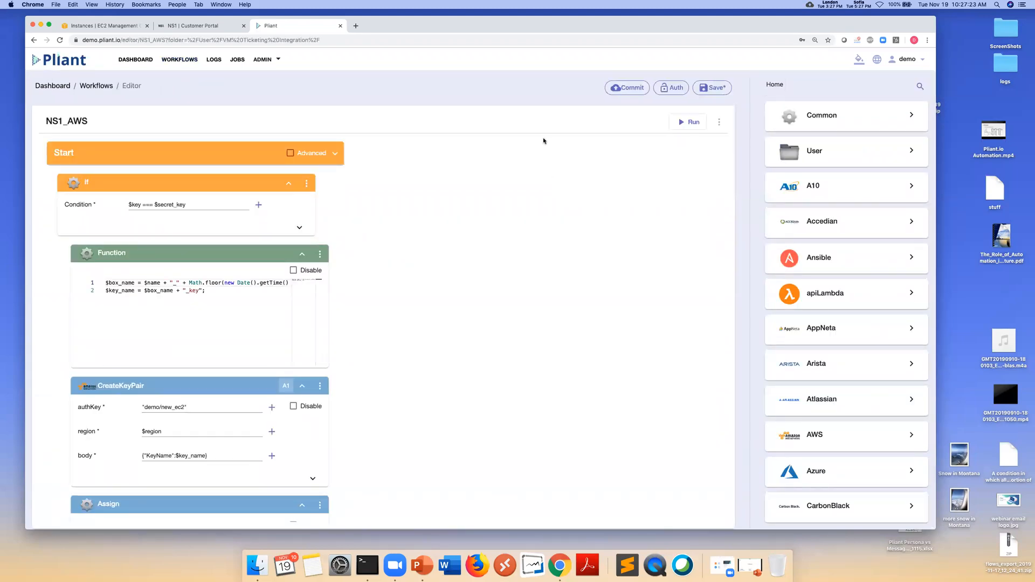
key(super+s)
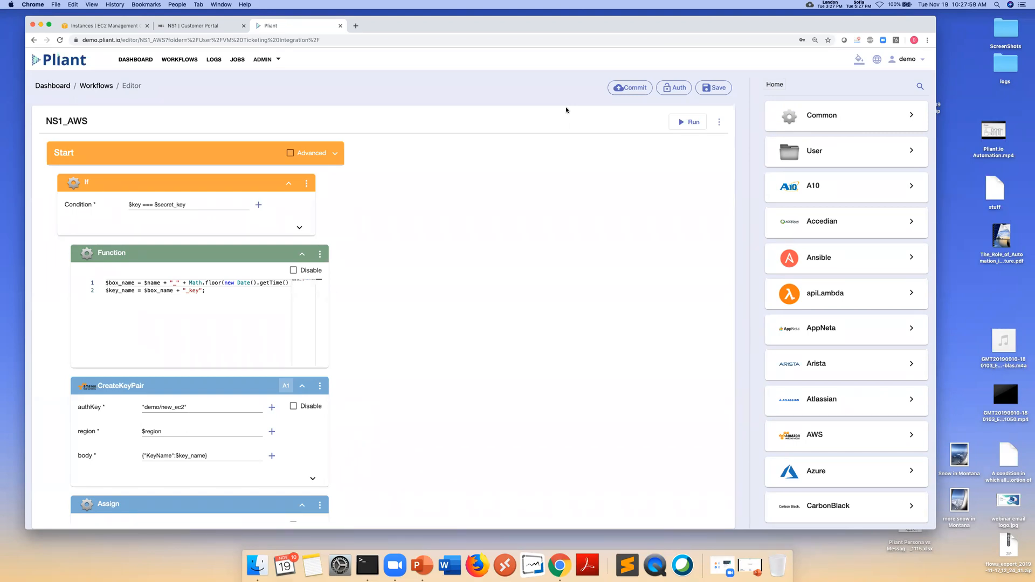
Run NS1_AWS, then open the Edit Variable dialog for the RunInstances step's body
click(681, 123)
scroll(444, 294, down, 1)
scroll(443, 294, down, 1)
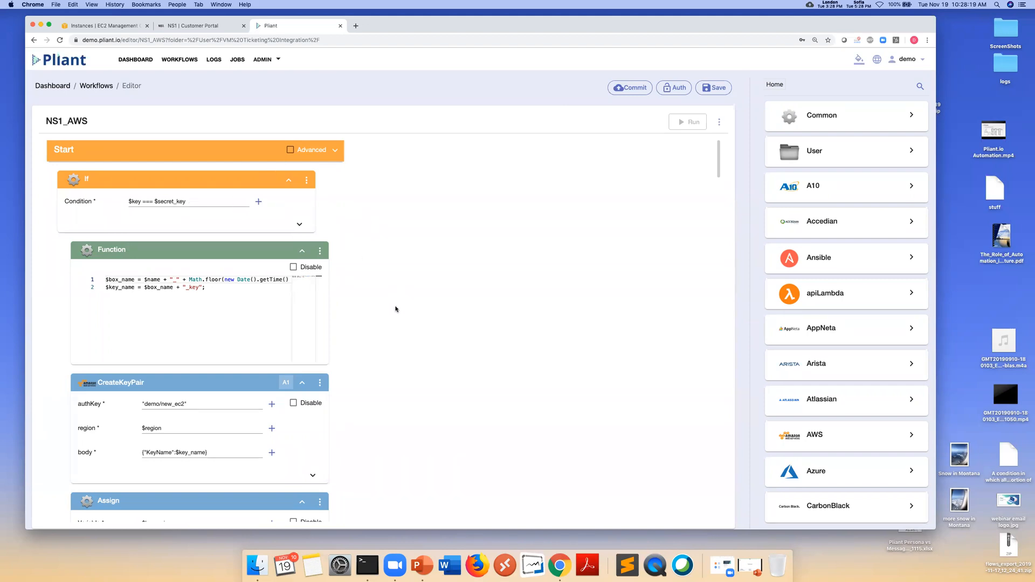
scroll(395, 309, down, 2)
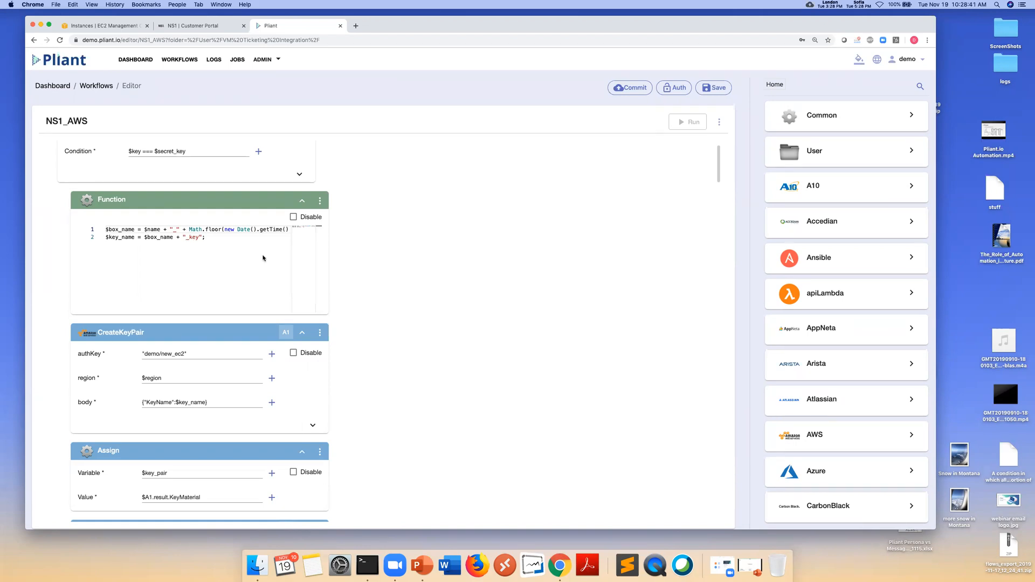
scroll(364, 330, down, 3)
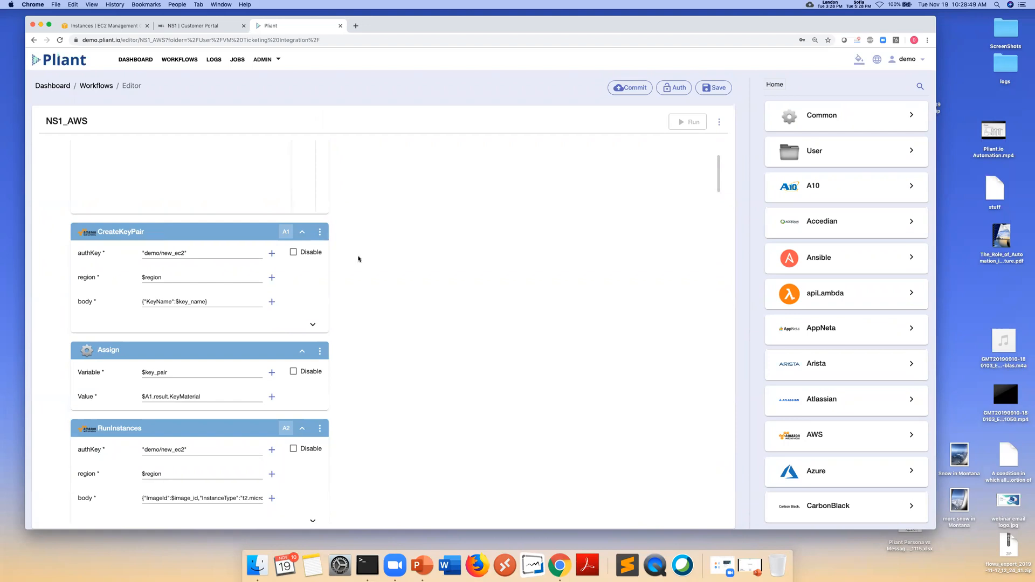
scroll(358, 281, down, 5)
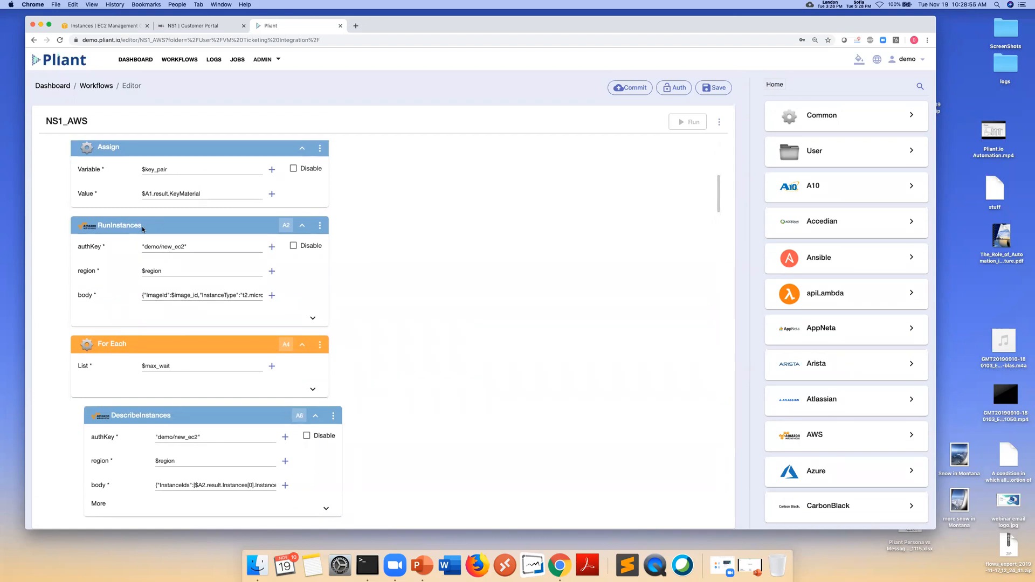
click(272, 296)
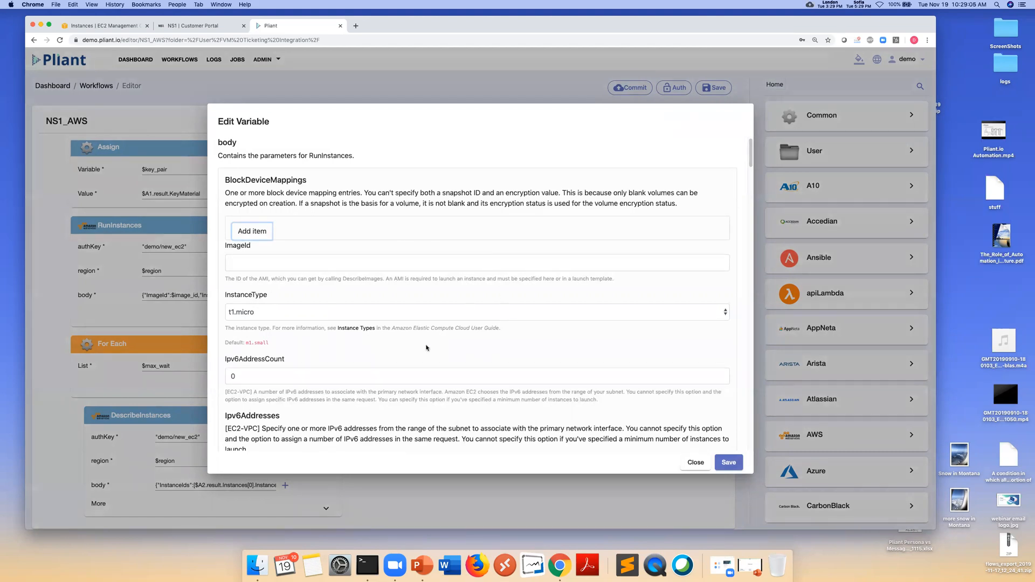
scroll(426, 347, down, 2)
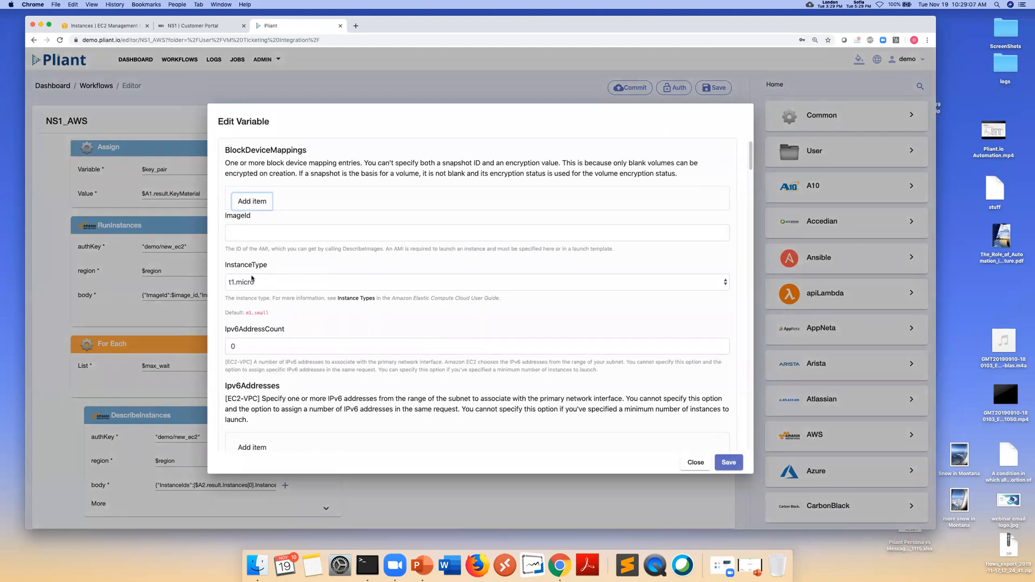
click(268, 283)
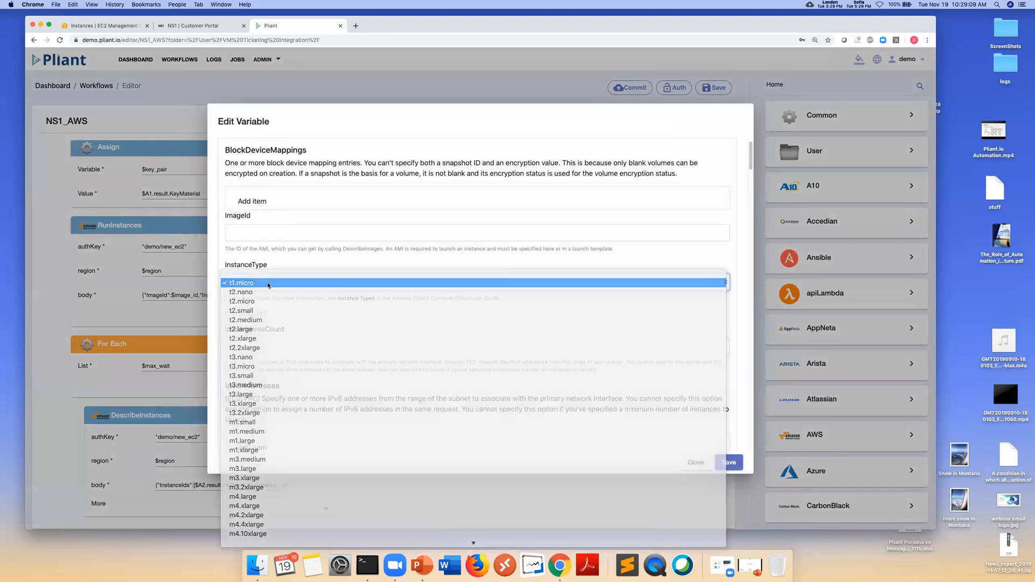
click(268, 283)
scroll(341, 342, down, 5)
scroll(341, 343, down, 10)
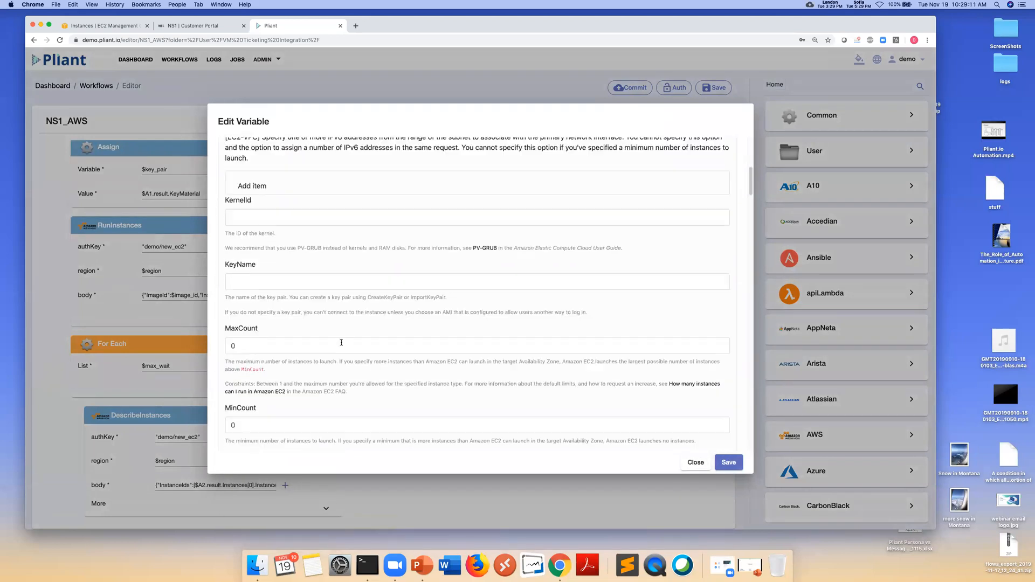
scroll(341, 344, down, 5)
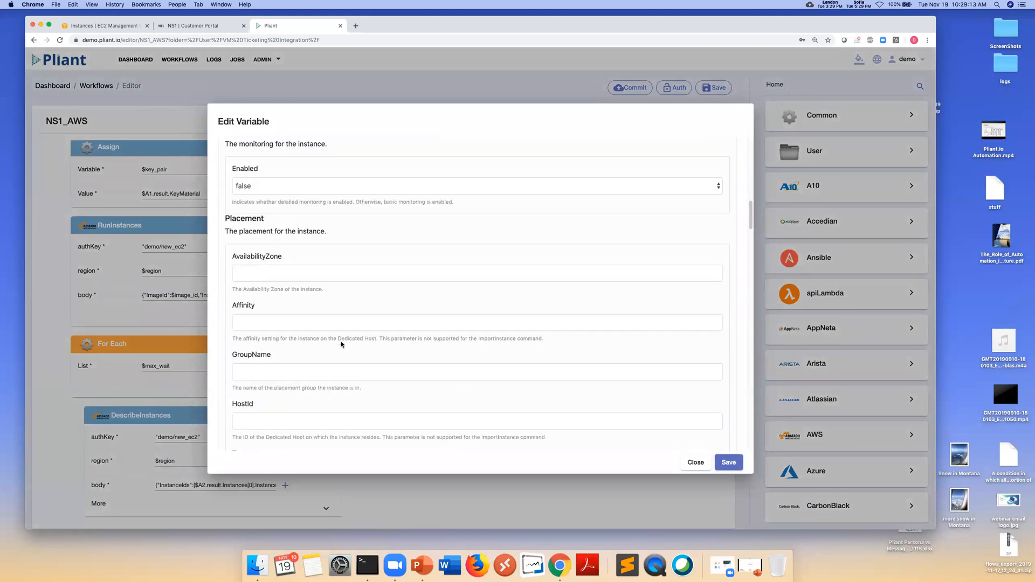
scroll(324, 294, down, 3)
scroll(326, 300, down, 8)
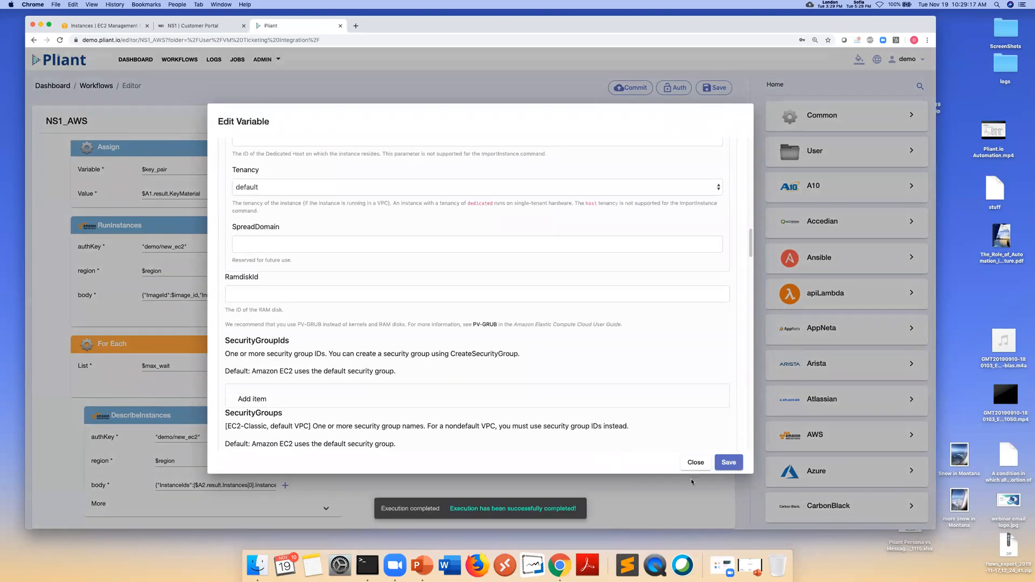
click(695, 462)
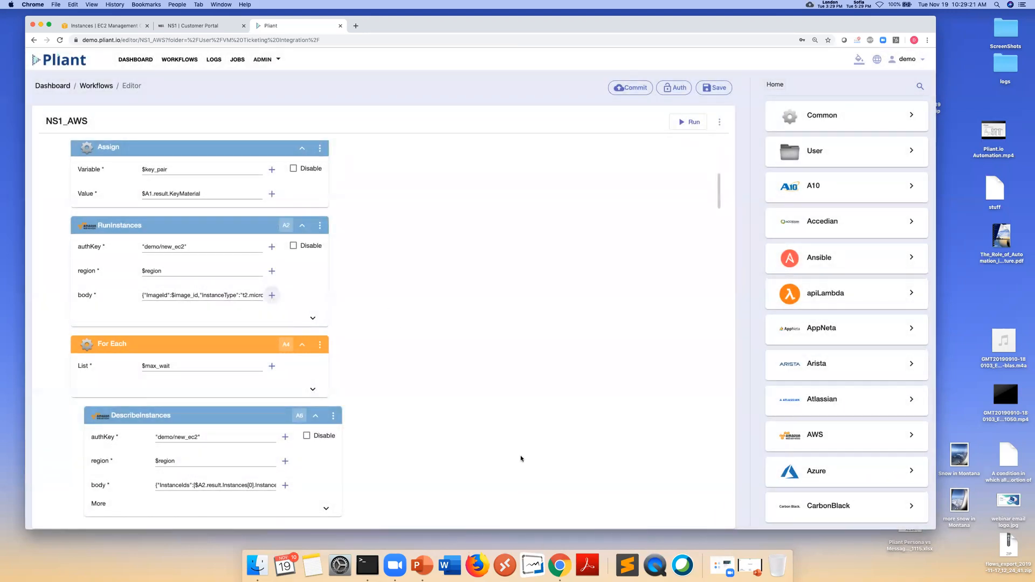
scroll(479, 447, down, 3)
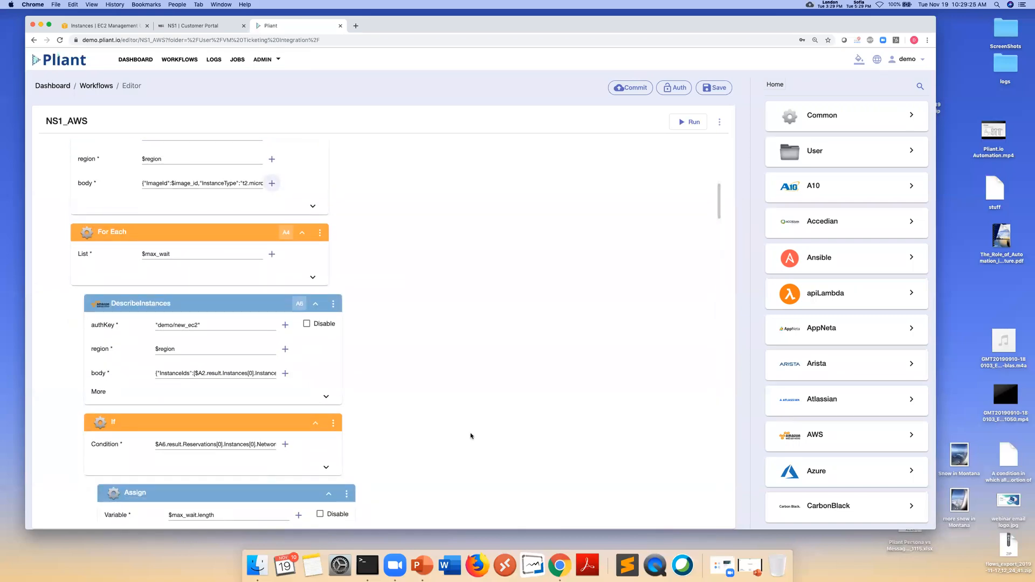
scroll(472, 434, up, 2)
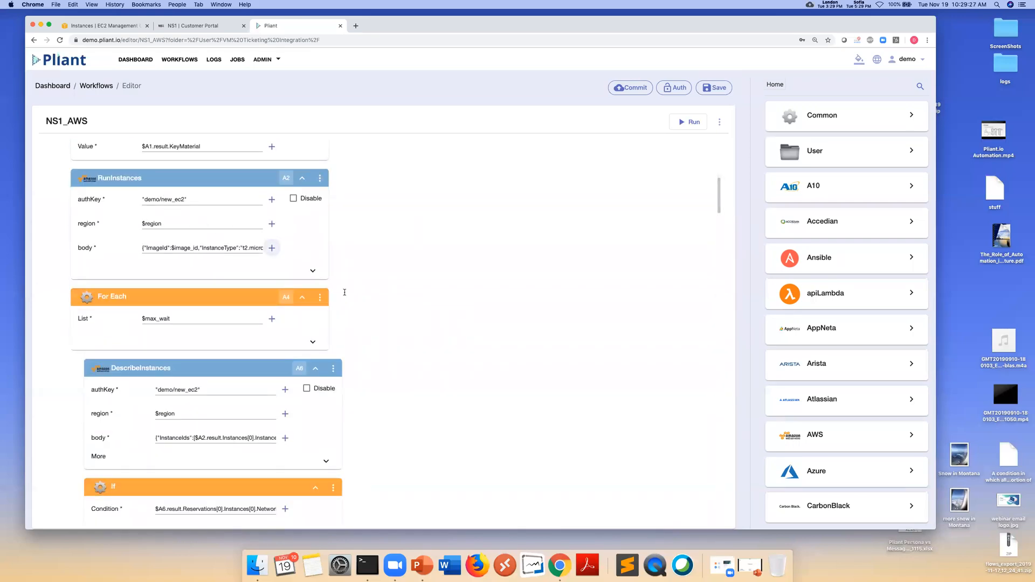
scroll(423, 330, down, 6)
scroll(313, 281, up, 2)
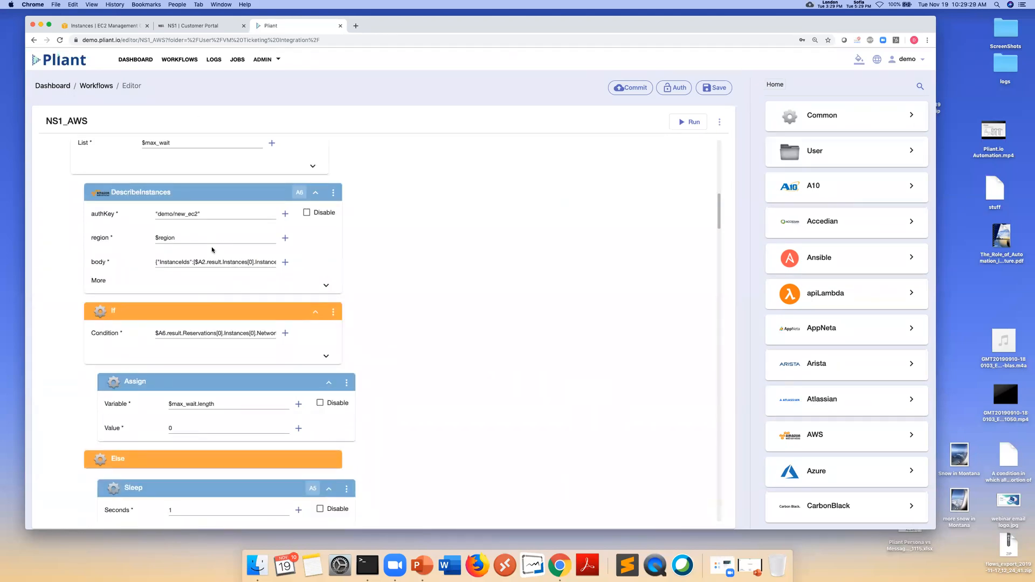
scroll(219, 259, down, 18)
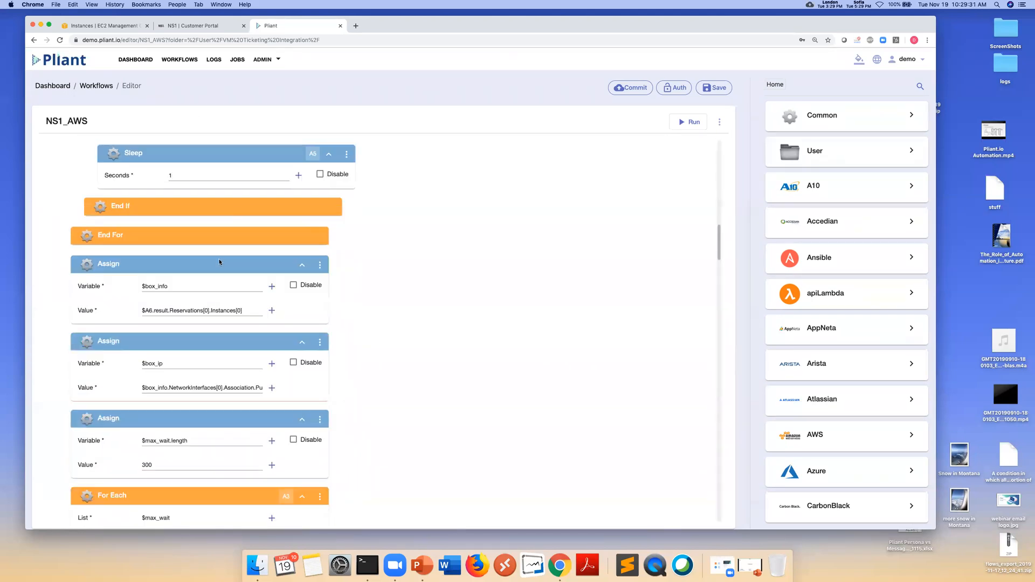
scroll(241, 337, down, 1)
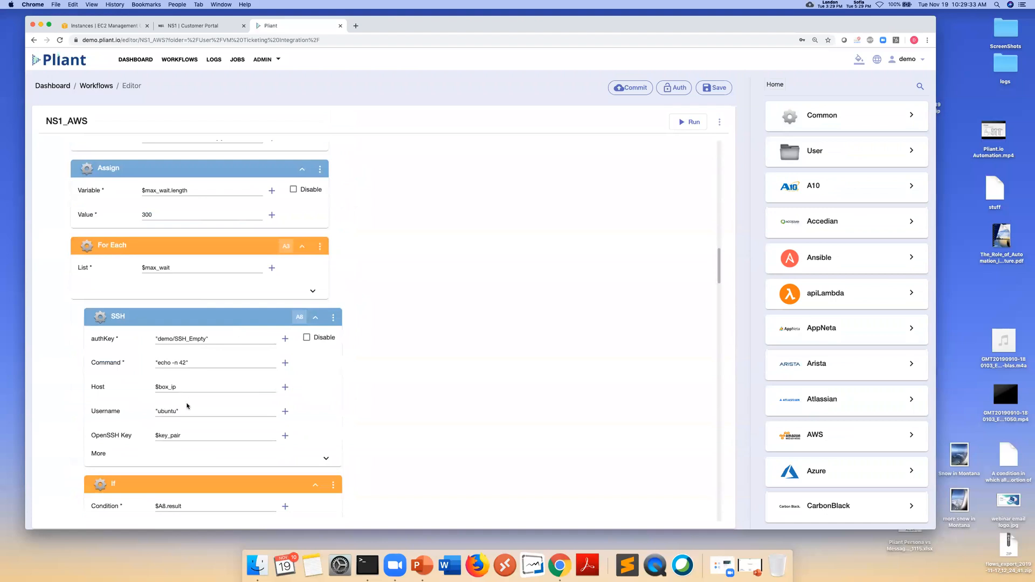
scroll(403, 393, down, 1)
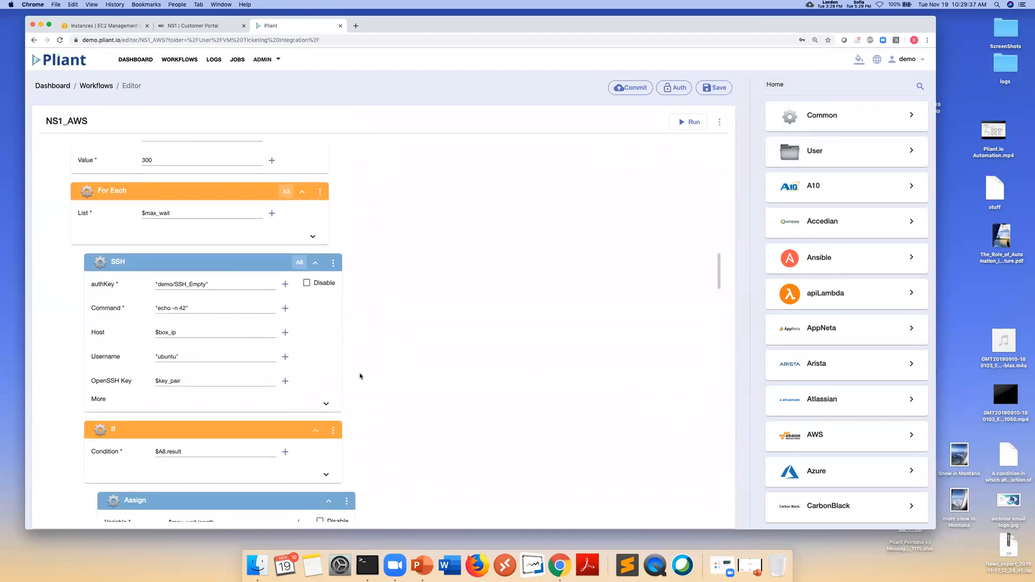
scroll(360, 376, down, 1)
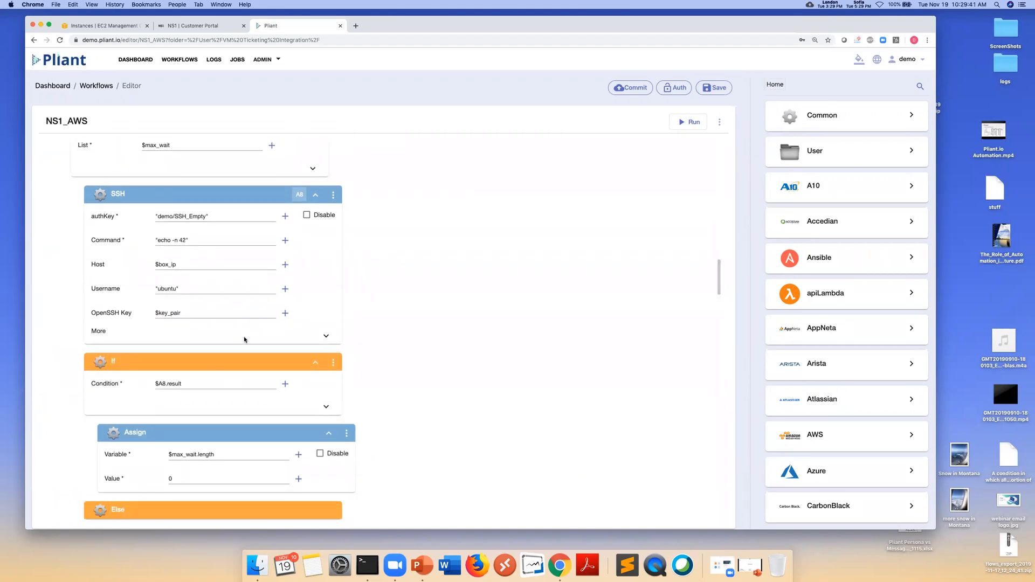
scroll(220, 389, down, 2)
scroll(220, 389, down, 4)
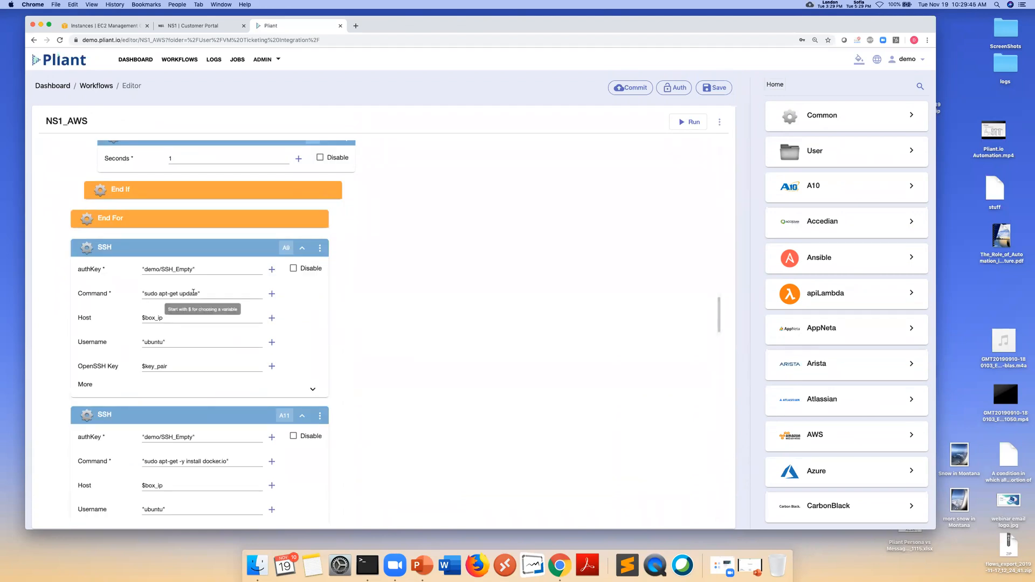
scroll(200, 325, down, 2)
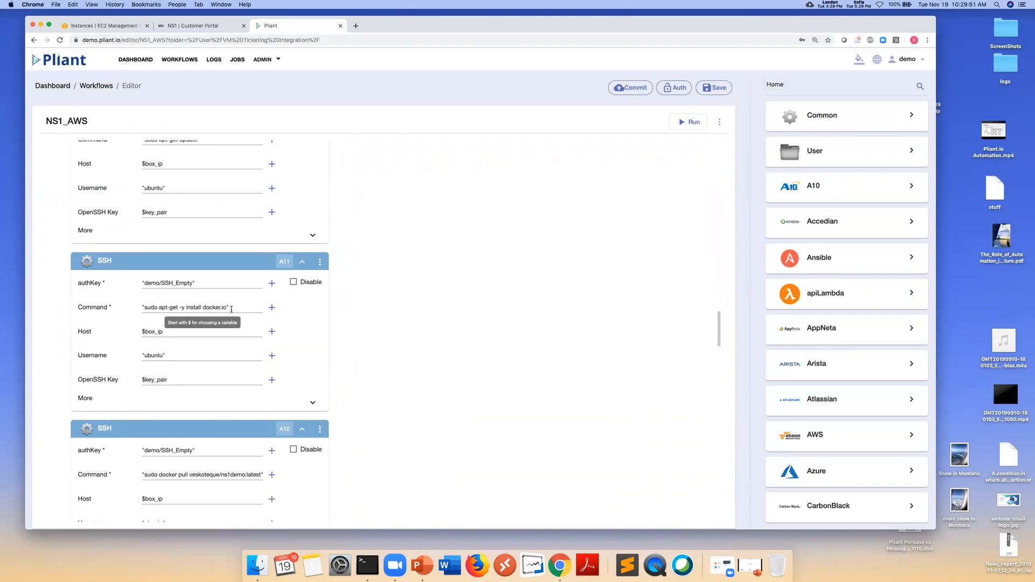
scroll(370, 351, down, 2)
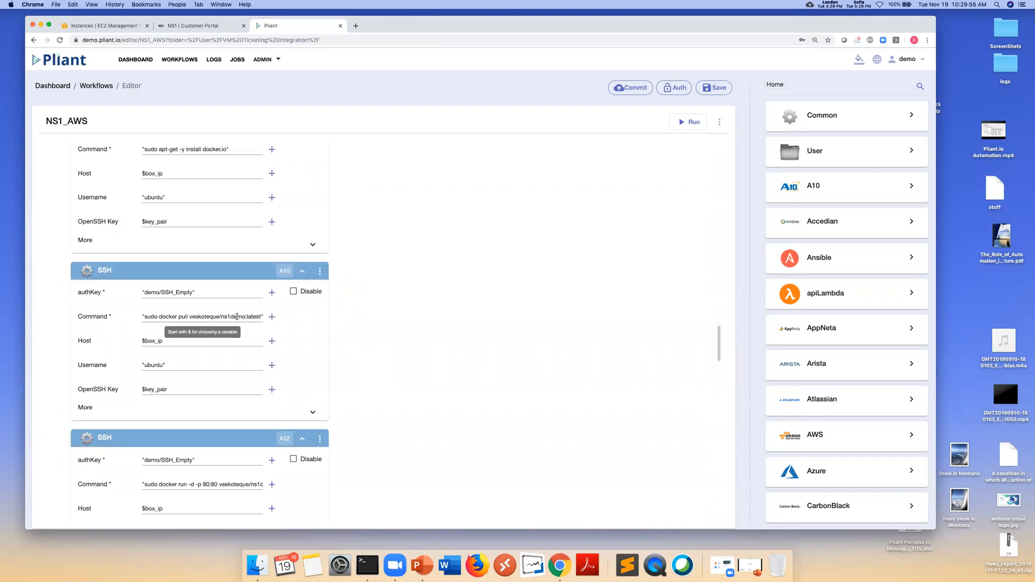
scroll(238, 317, down, 5)
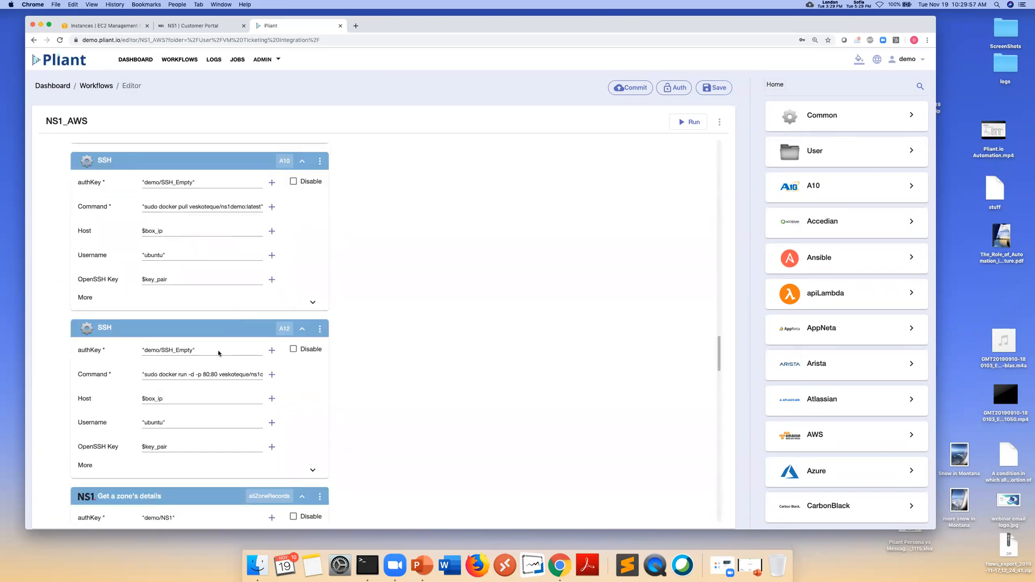
scroll(213, 374, down, 2)
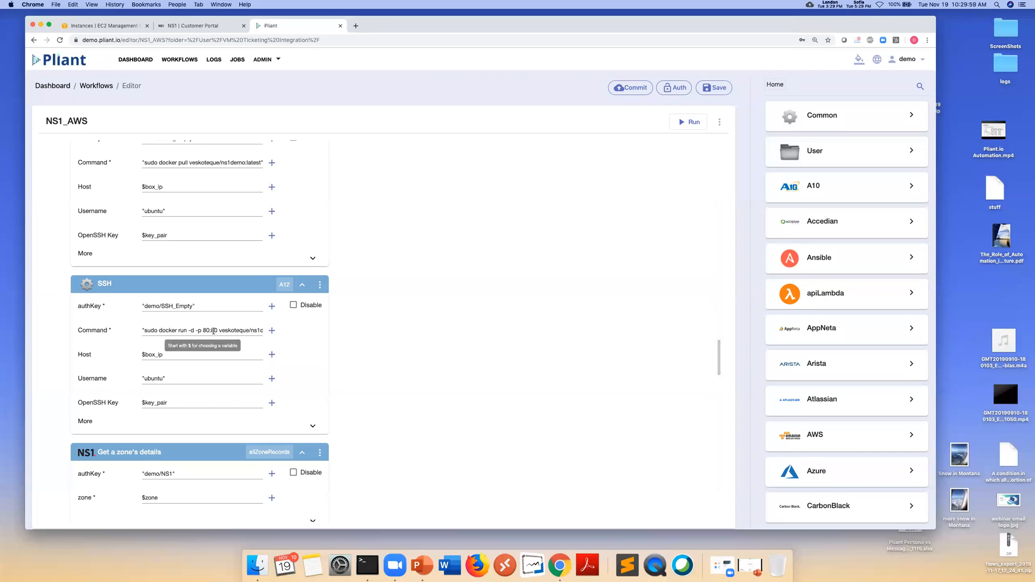
scroll(213, 331, down, 10)
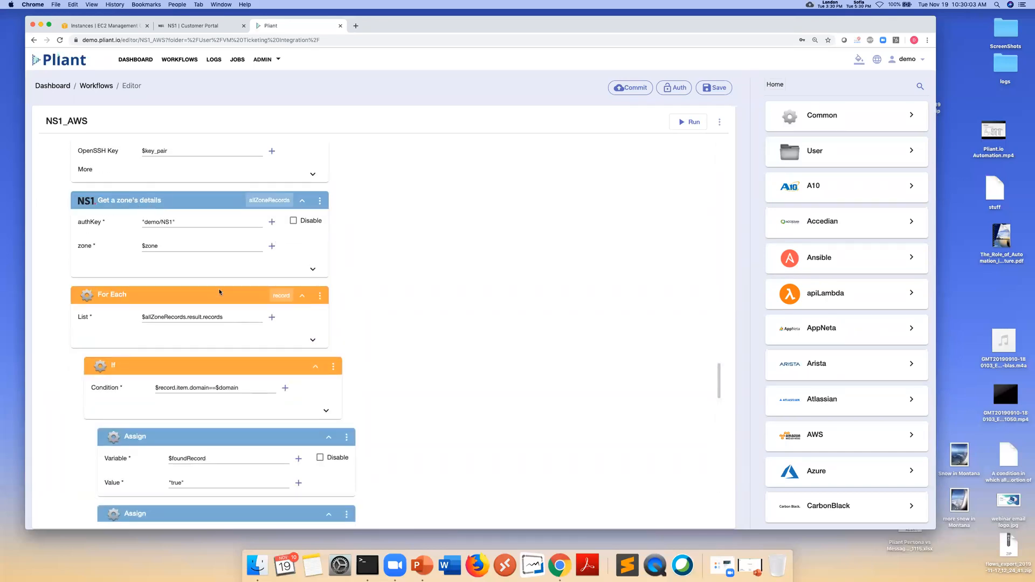
scroll(241, 364, down, 4)
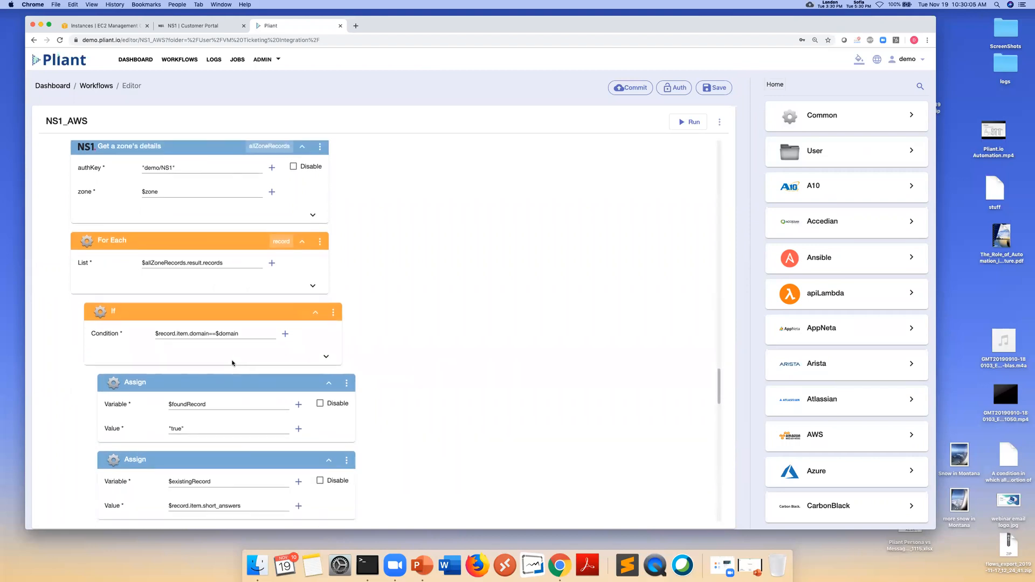
scroll(233, 364, down, 4)
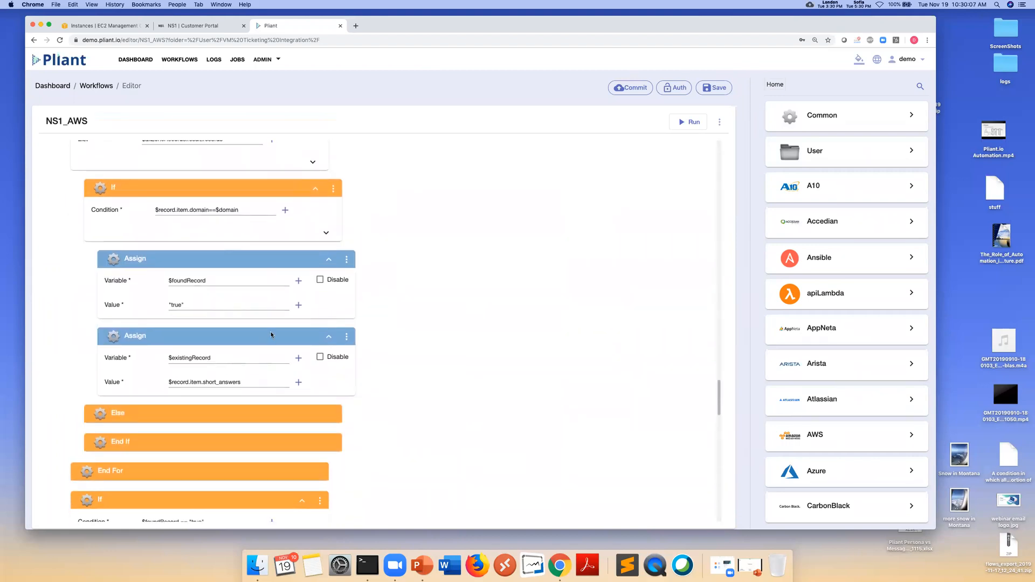
scroll(270, 334, down, 13)
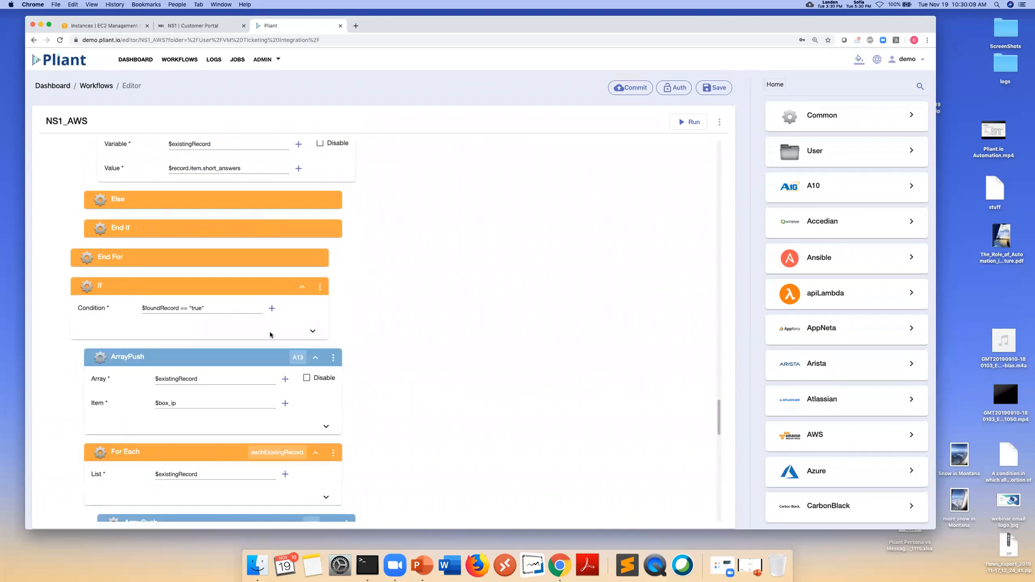
scroll(271, 334, down, 2)
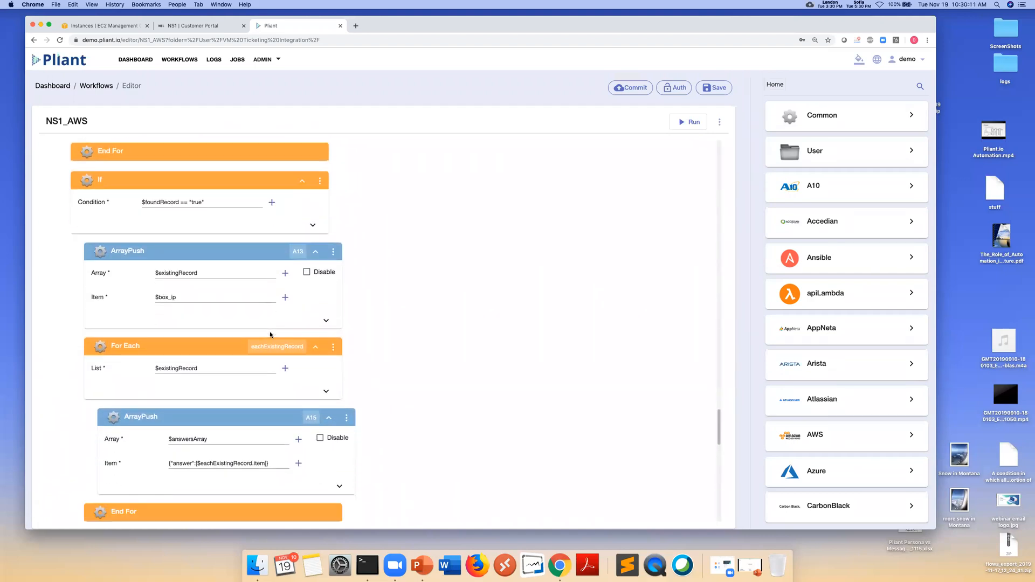
scroll(275, 365, down, 9)
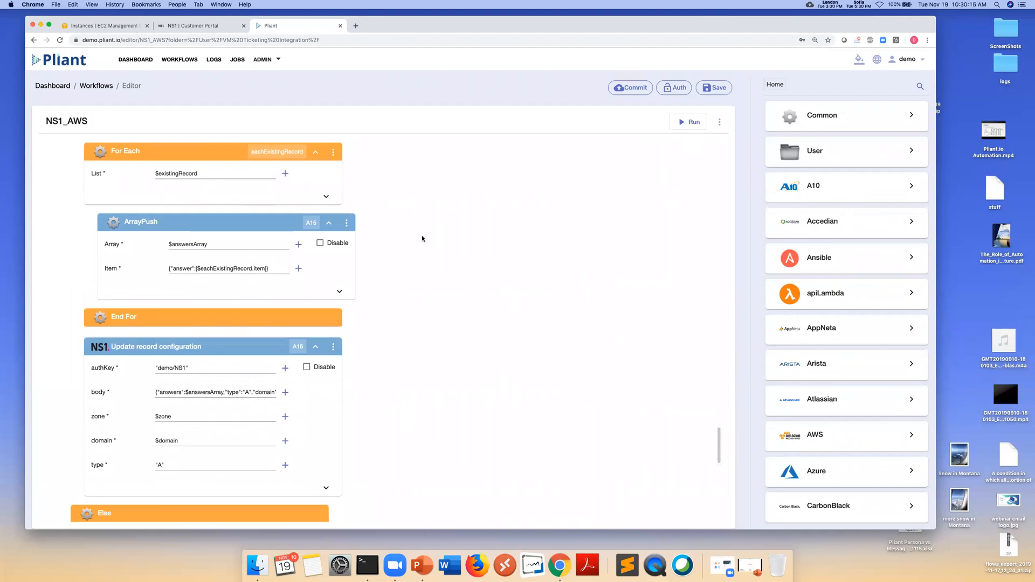
scroll(420, 312, down, 2)
scroll(420, 312, down, 3)
scroll(419, 312, down, 3)
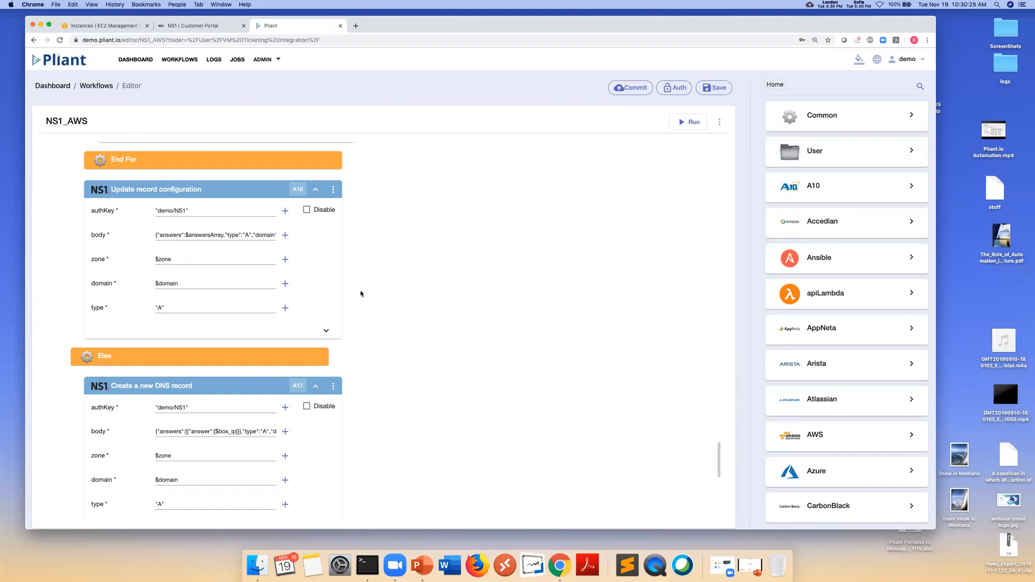
scroll(358, 291, down, 6)
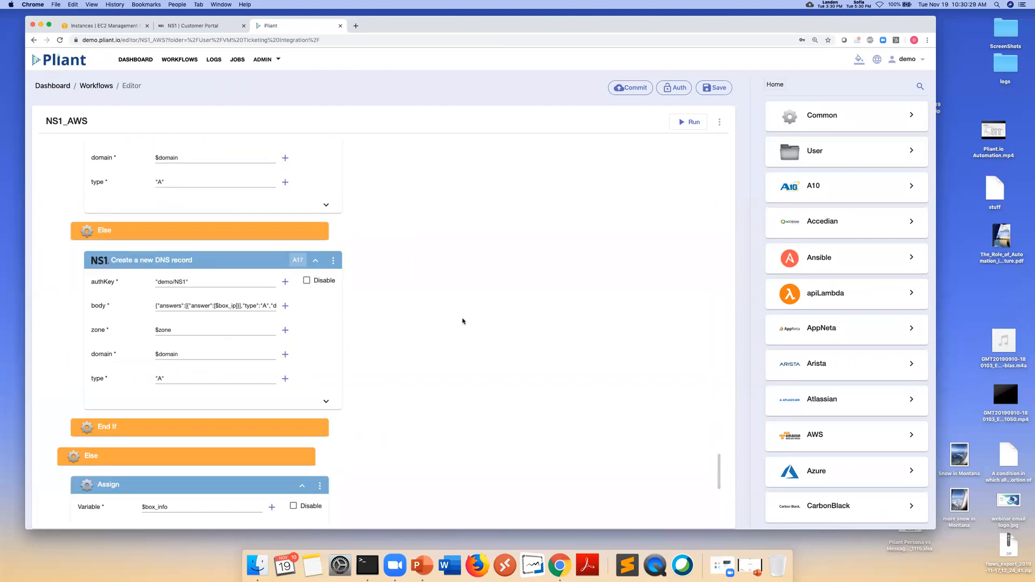
Check that ns1awsdemo is running in EC2, then view the ns1demo.pliant.xyz record in NS1
click(108, 27)
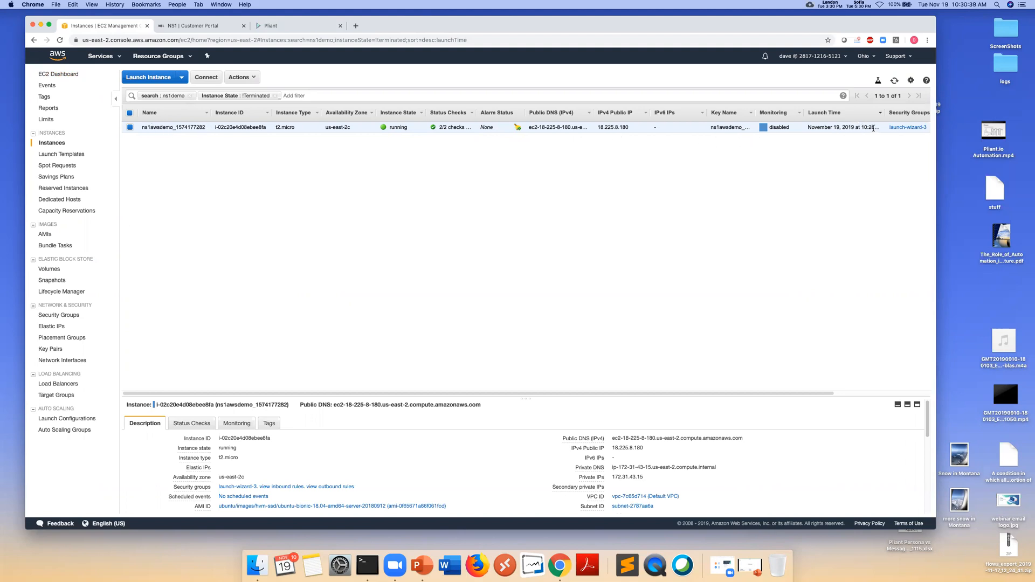
click(199, 26)
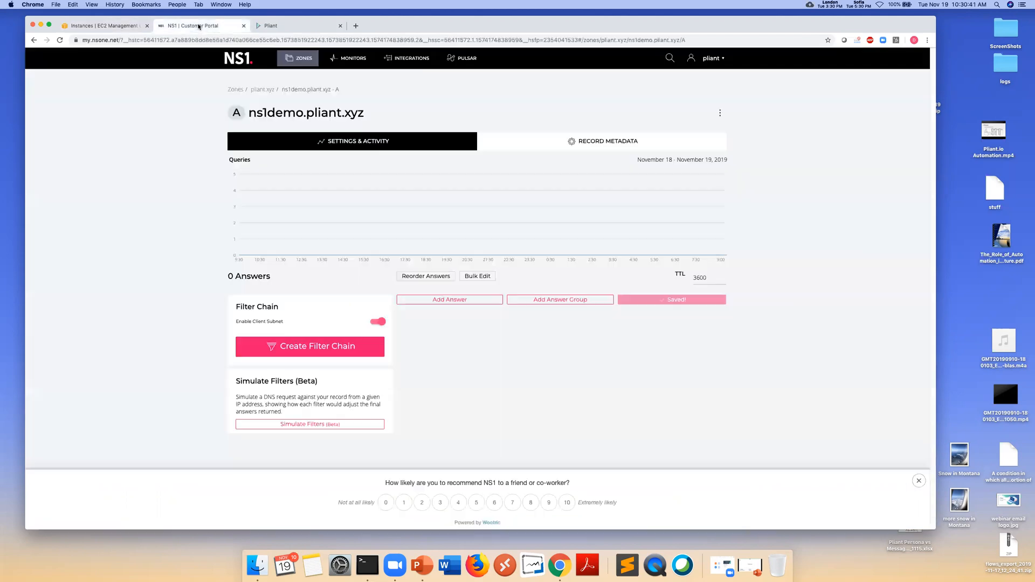
Reload the NS1 record to show answer 18.225.8.180, then return to the Pliant editor
click(60, 40)
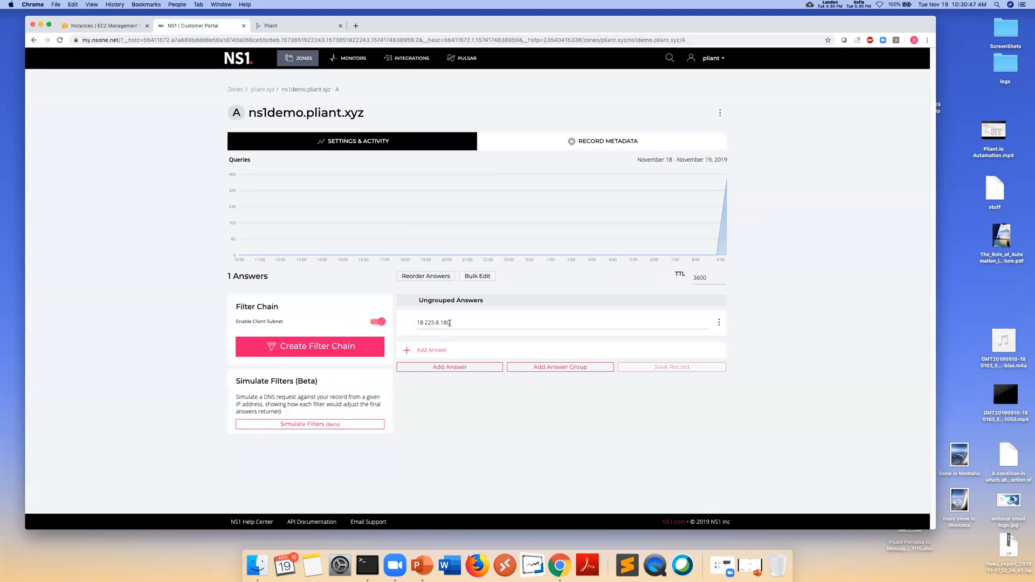
key(ctrl+Tab)
scroll(251, 324, down, 10)
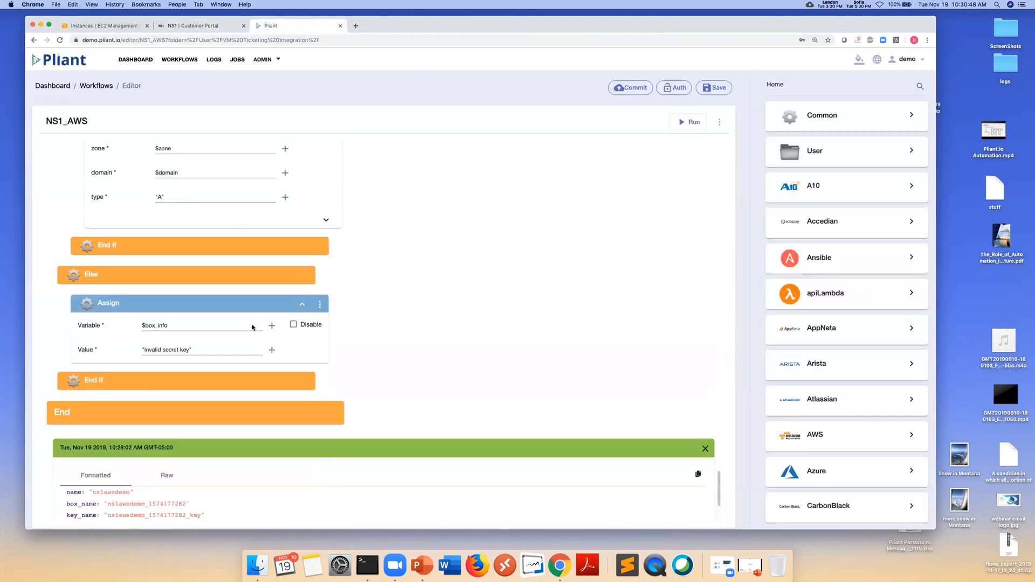
Highlight the box_ip value 18.225.8.180 in the run output, then open a new browser tab
drag(100, 497, 144, 497)
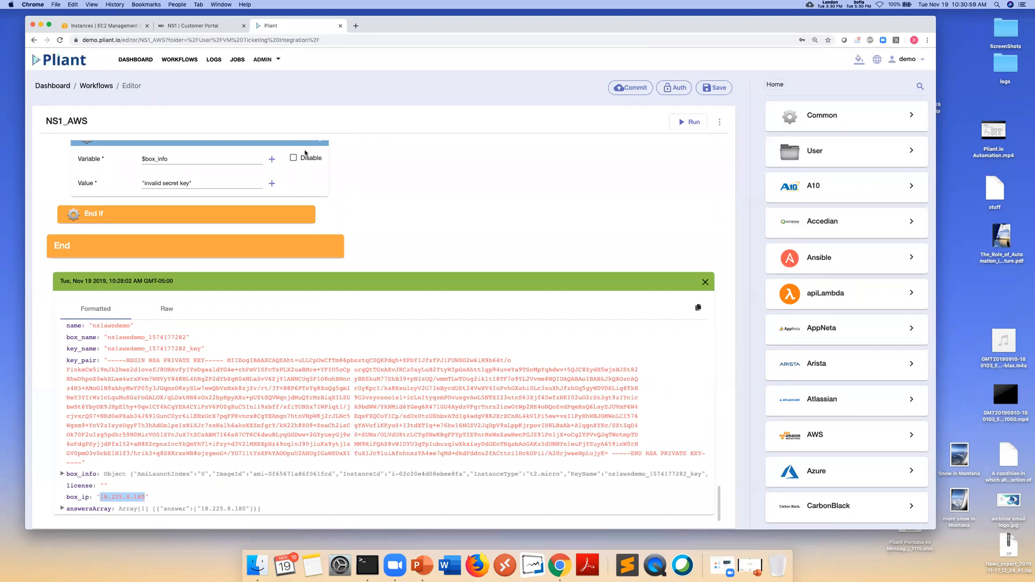
click(355, 26)
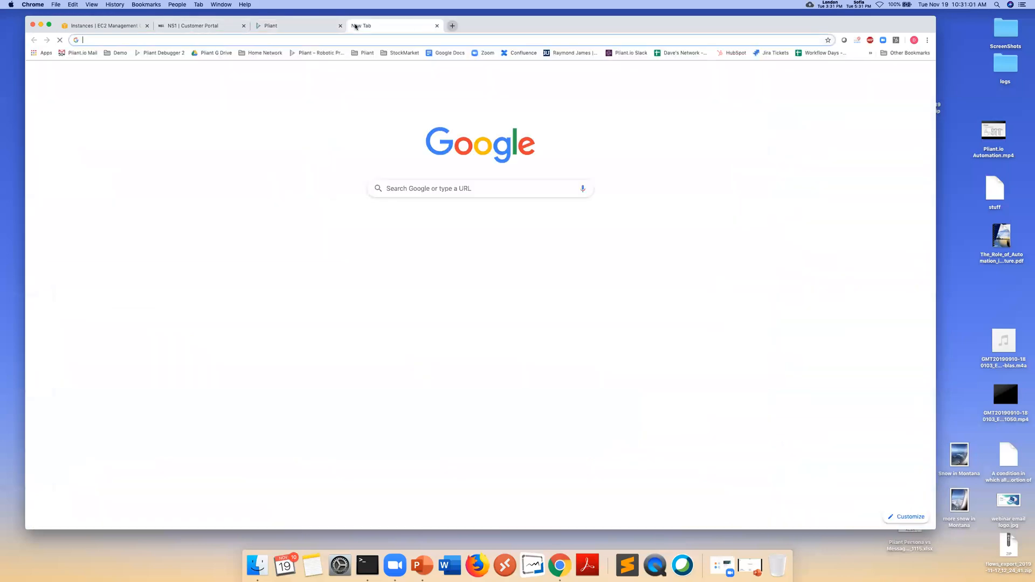
Load ns1demo.pliant.xyz from the address bar to show the "Pliant and NS1" page
text(ns)
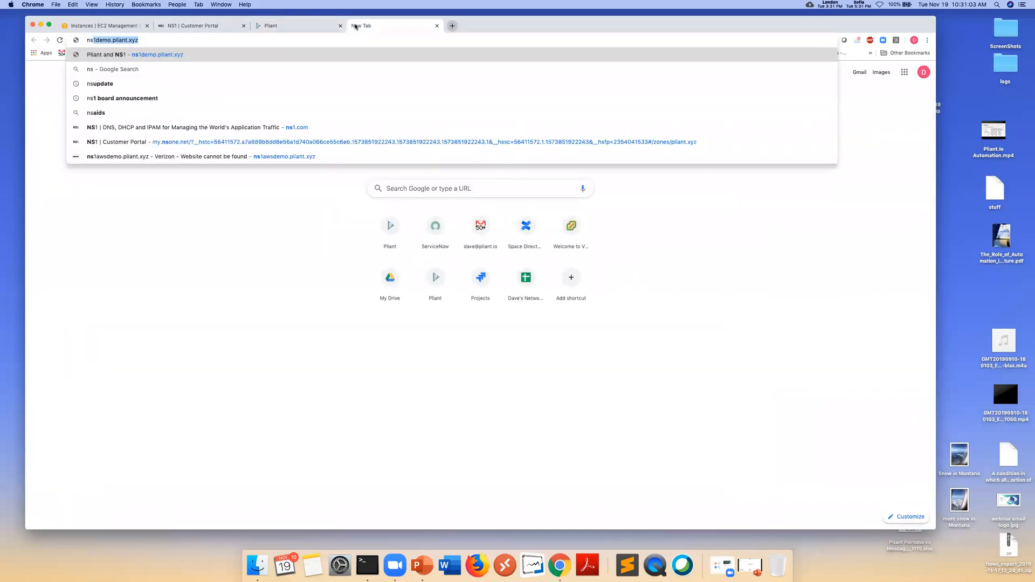
key(Return)
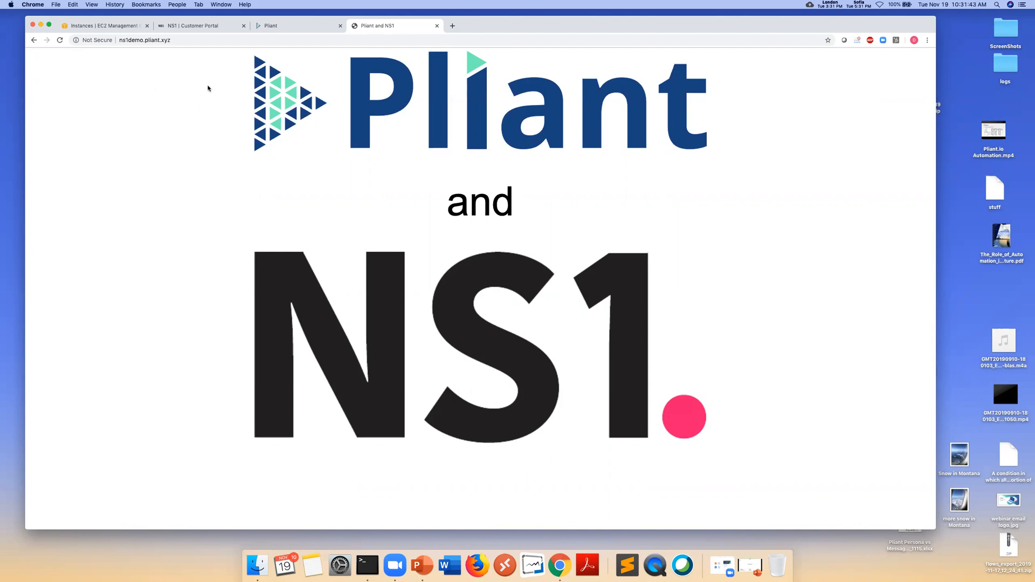
Return to the NS1_AWS editor in Pliant and bring NS1 into view in the integrations library
click(294, 29)
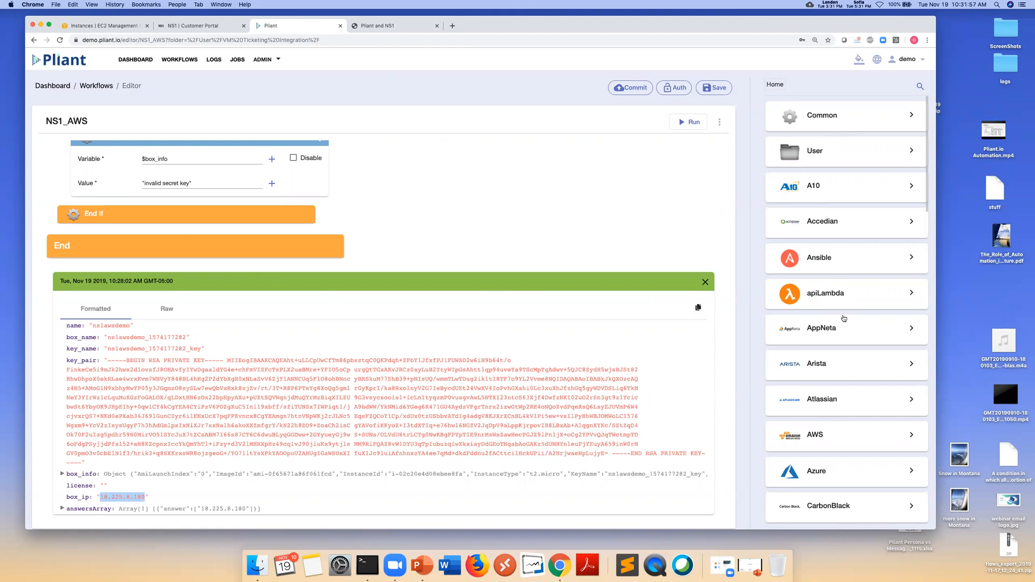
scroll(849, 345, down, 2)
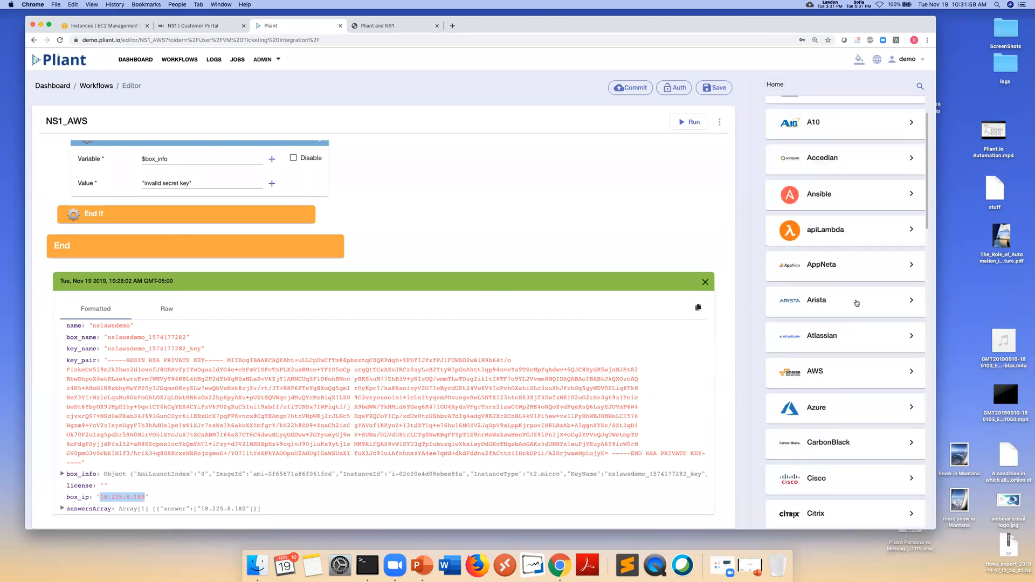
scroll(837, 372, down, 5)
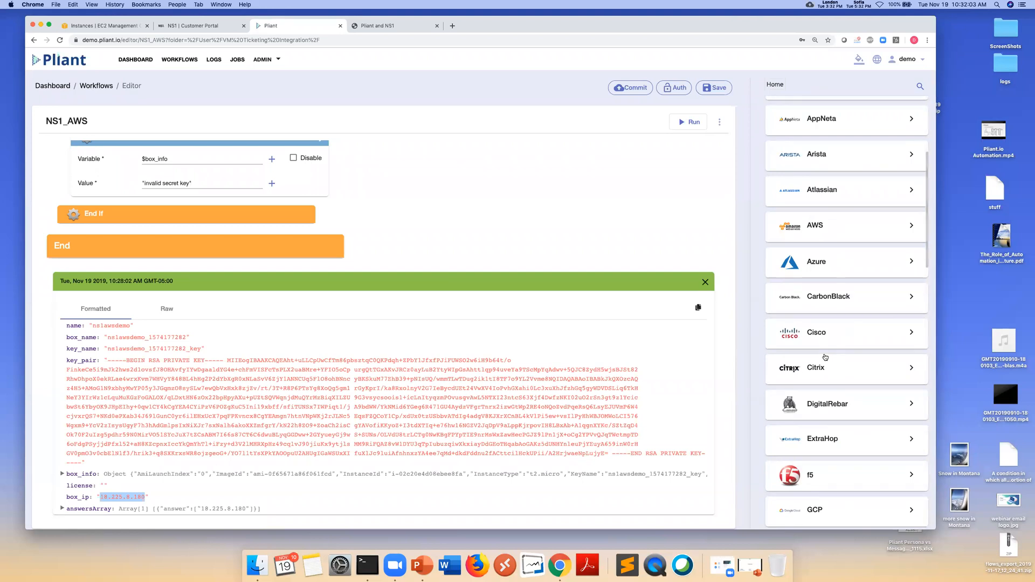
scroll(825, 357, down, 5)
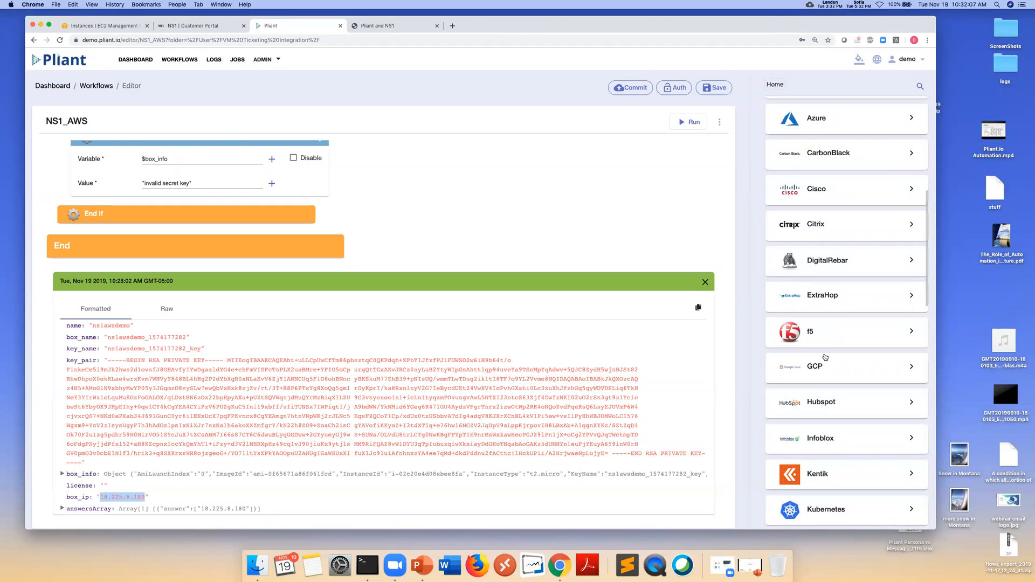
scroll(828, 413, down, 6)
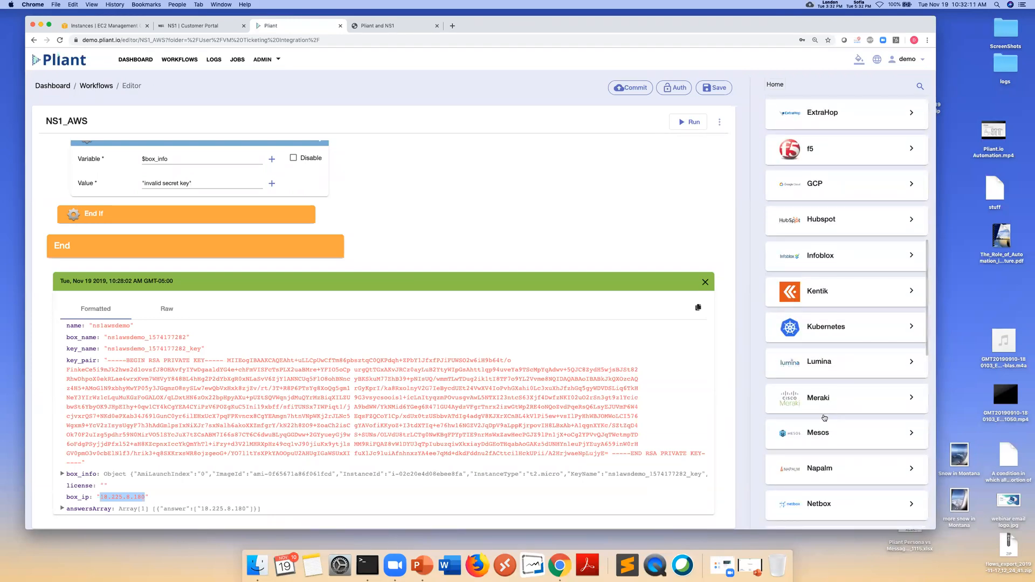
scroll(816, 438, down, 5)
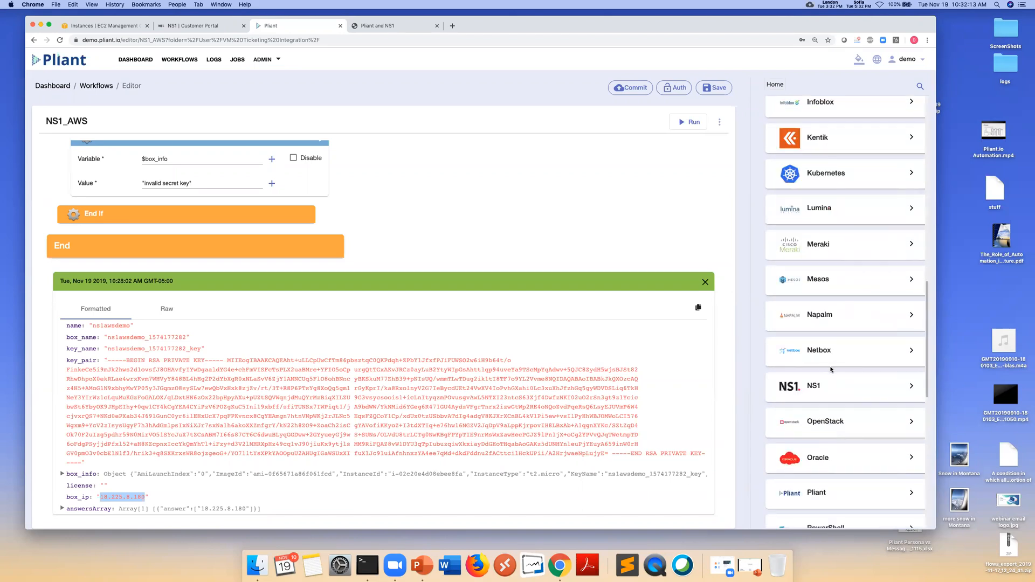